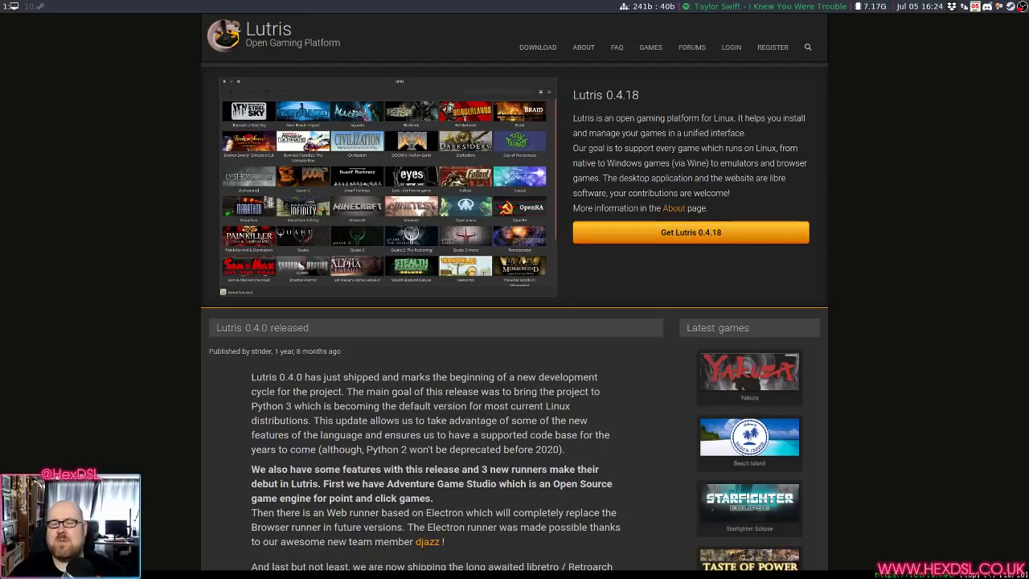
Step: Open the Lutris 0.4.18 download page, review the installation instructions for the supported Linux distributions, and return to the home page
click(667, 232)
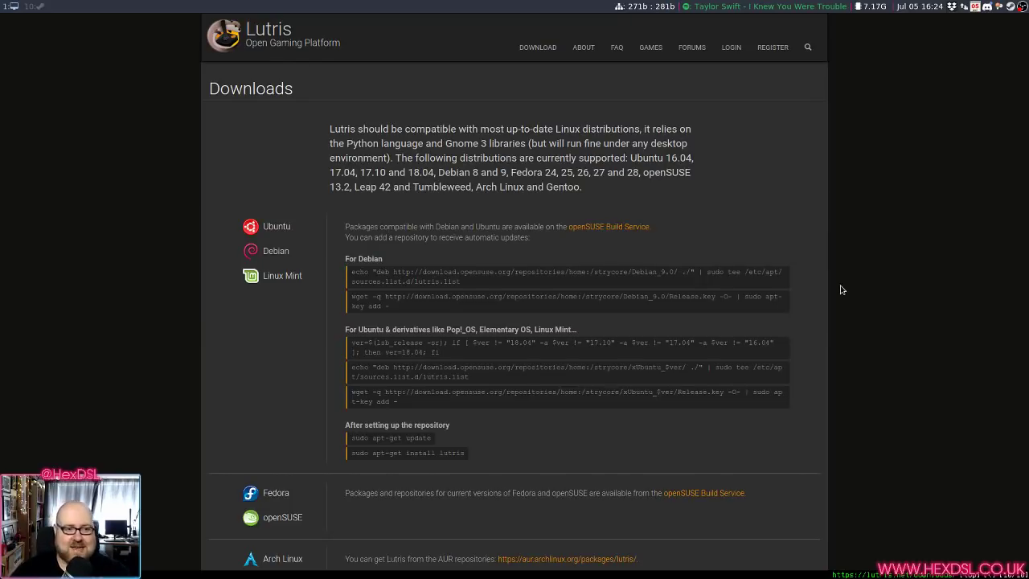
scroll(436, 270, down, 8)
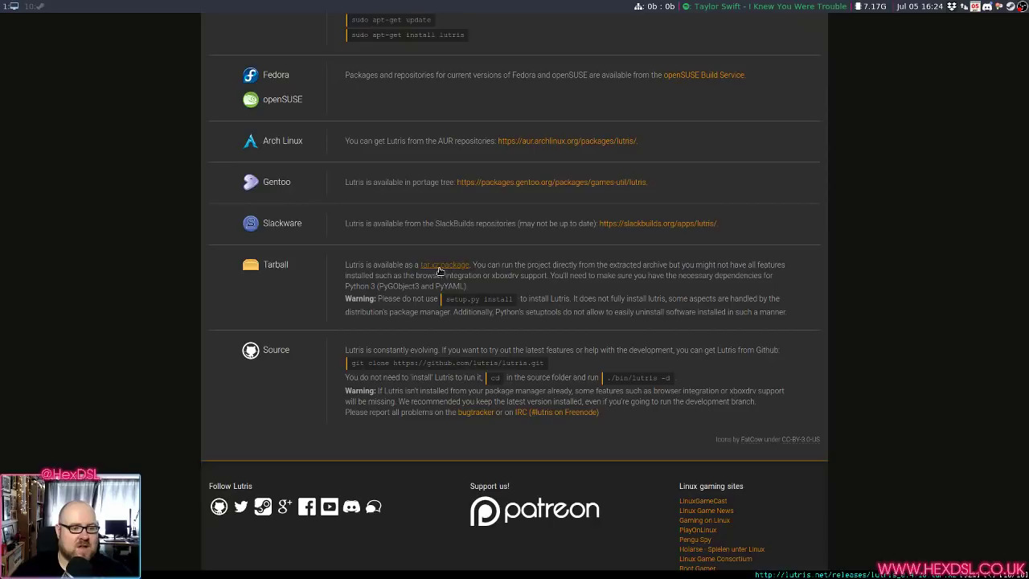
scroll(650, 321, up, 6)
scroll(722, 353, up, 1)
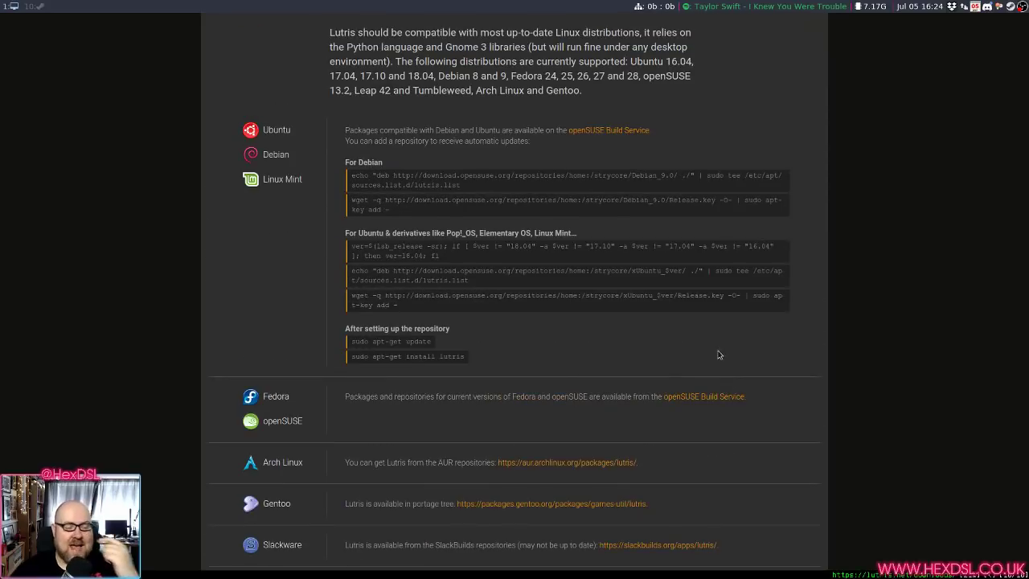
scroll(519, 317, down, 2)
scroll(563, 333, down, 2)
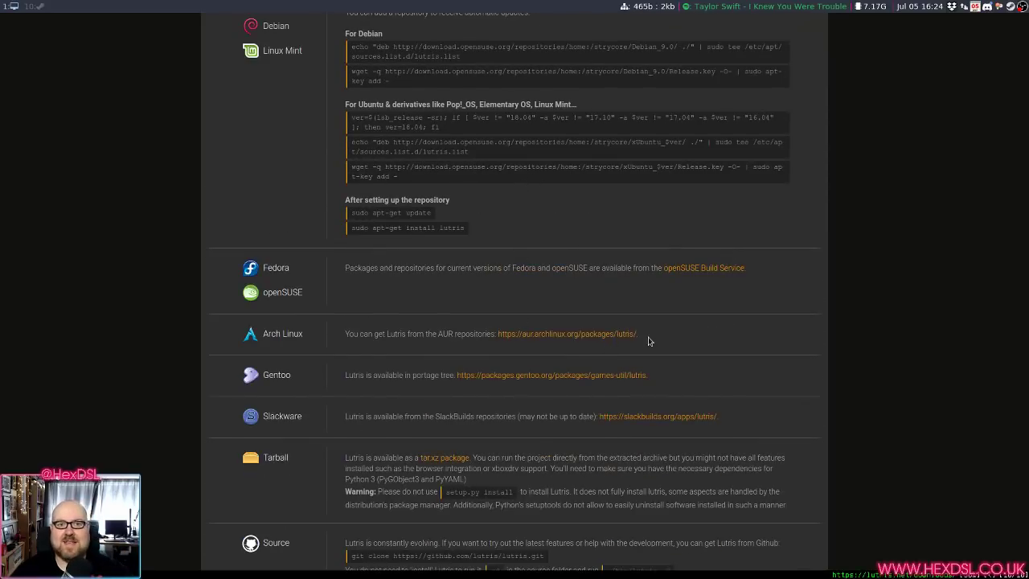
scroll(650, 341, down, 1)
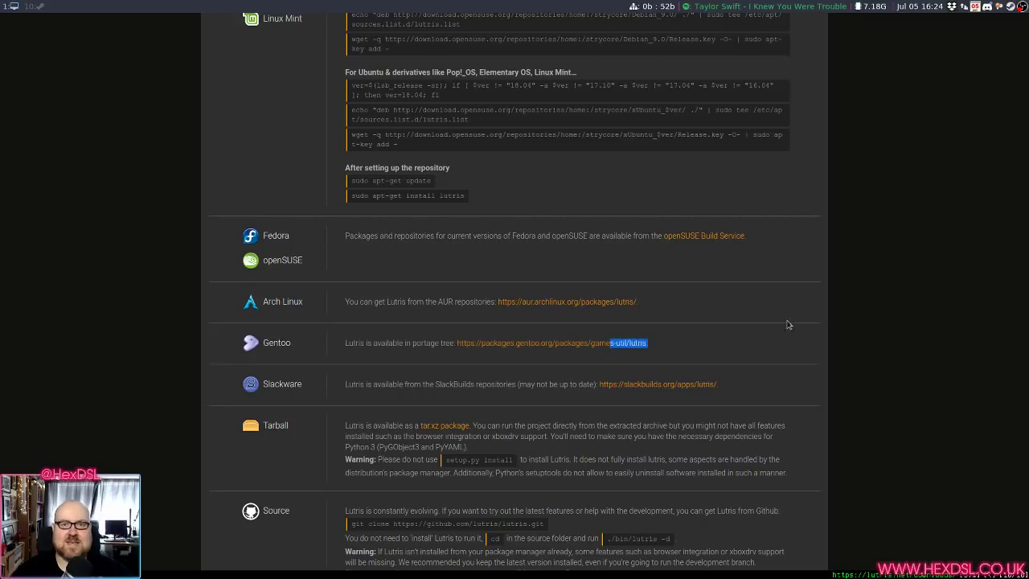
scroll(816, 339, down, 3)
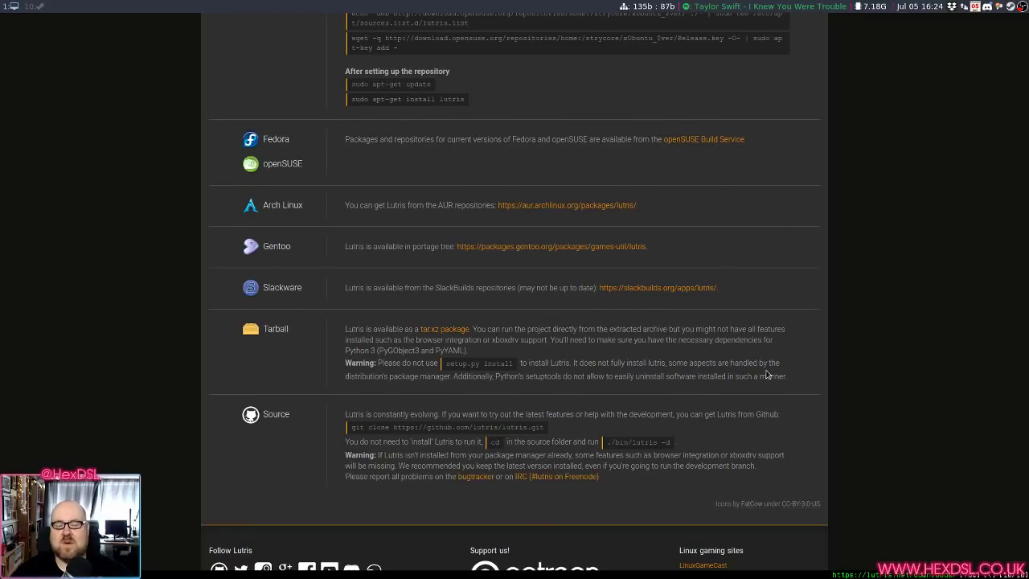
key(alt+Left)
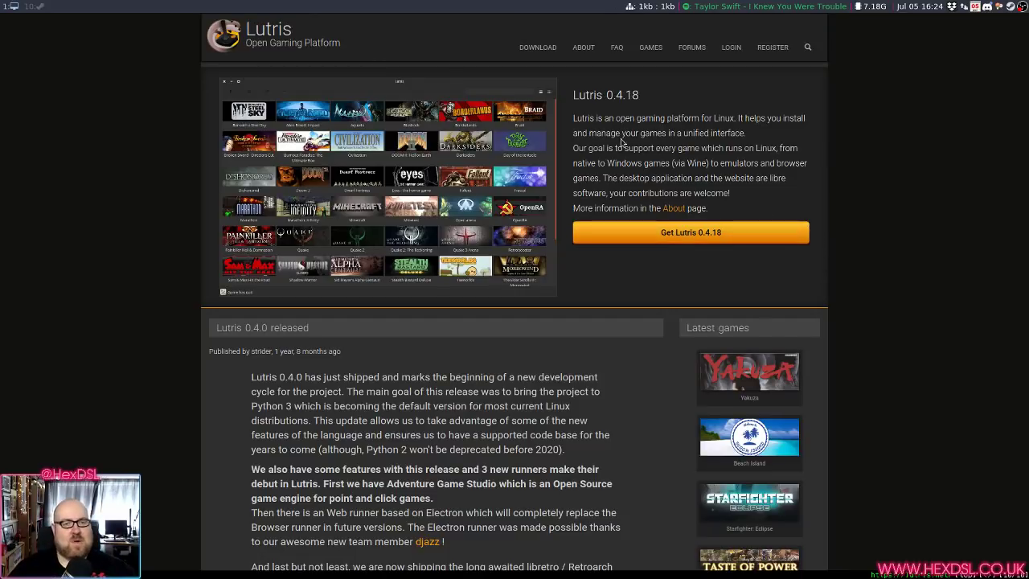
Step: Search the Lutris games catalogue for "blizzard" and open the Blizzard Battle.net entry
click(651, 47)
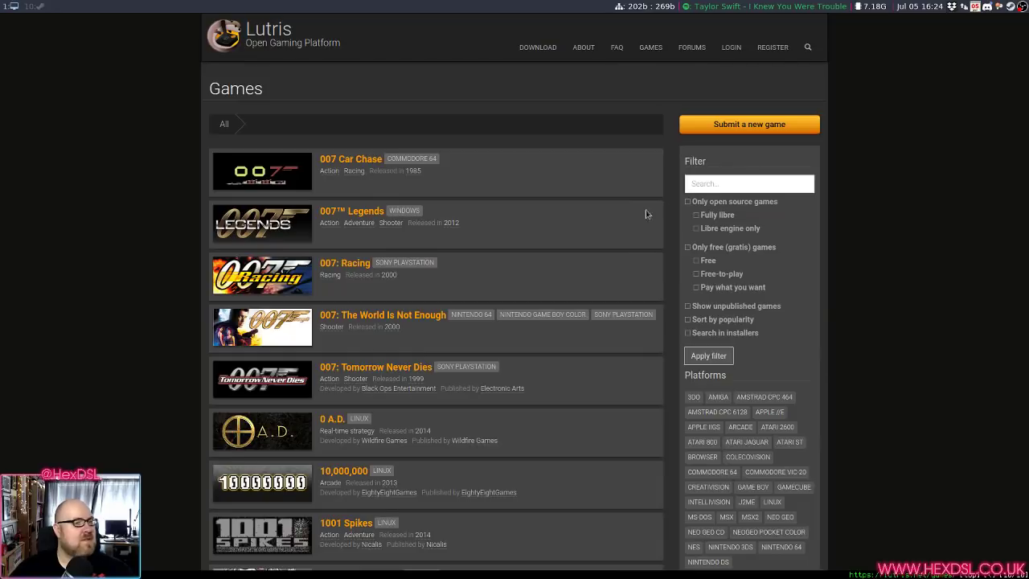
click(761, 183)
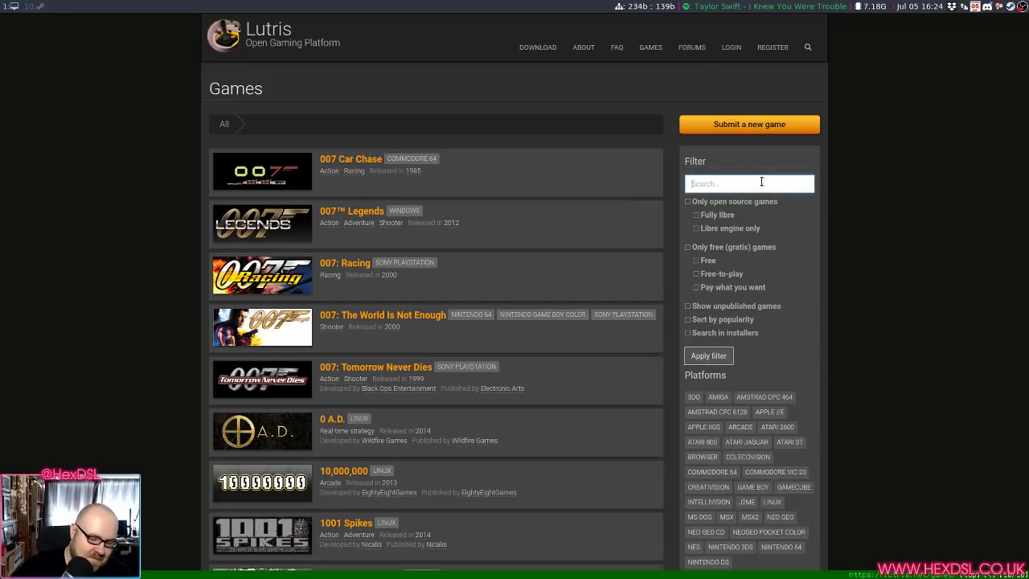
text(blizzard)
key(Return)
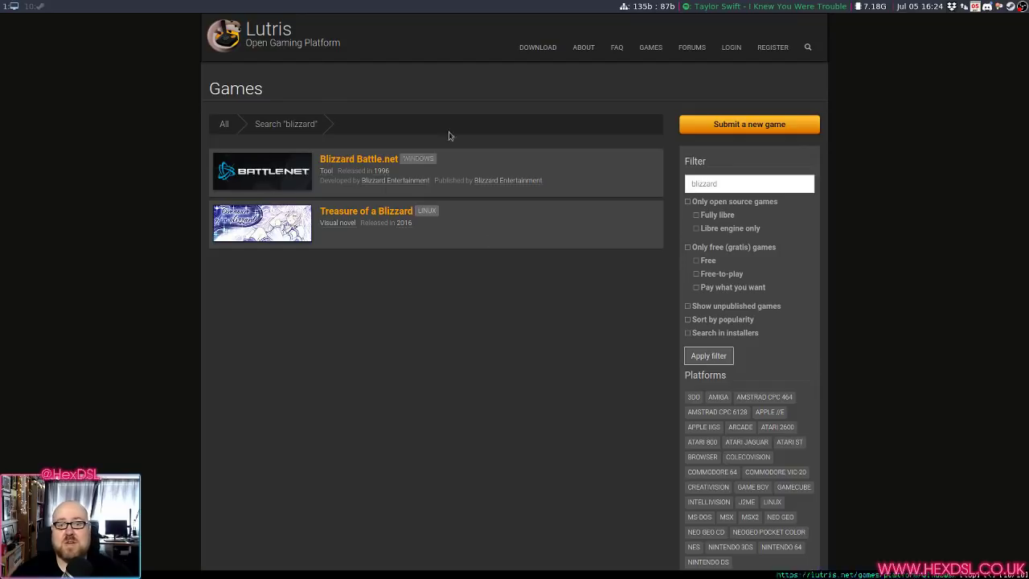
click(307, 166)
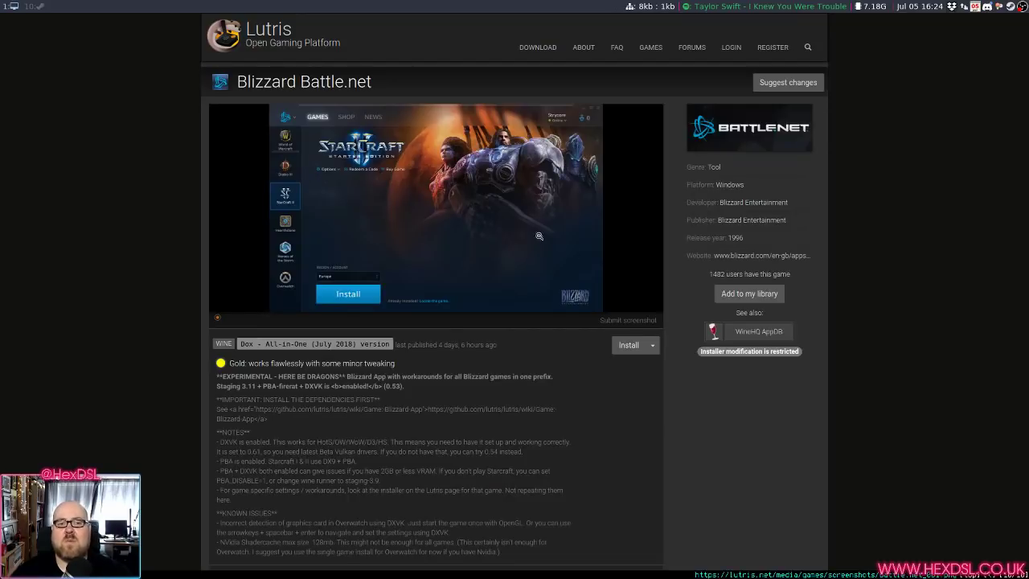
Step: Examine the Dox All-in-One (July 2018) and Dox (July 2018 - Update 2) installers, including their ratings and descriptions
scroll(540, 338, down, 1)
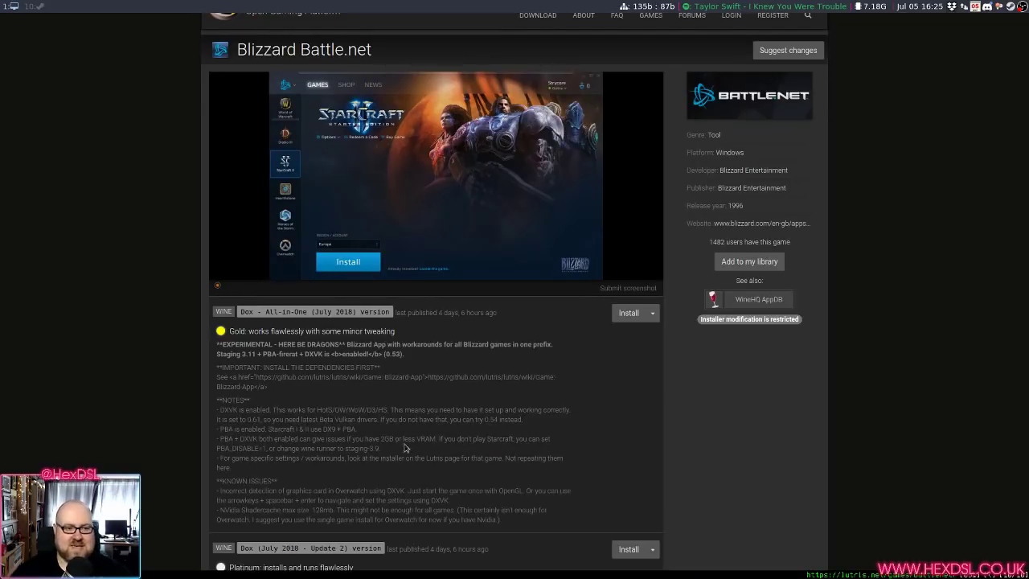
double_click(243, 312)
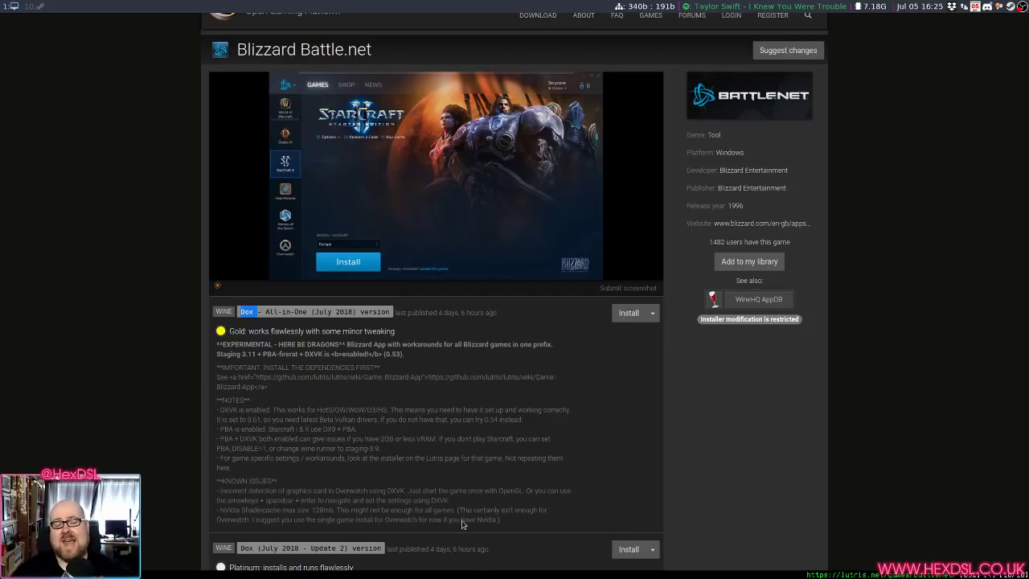
scroll(639, 506, down, 2)
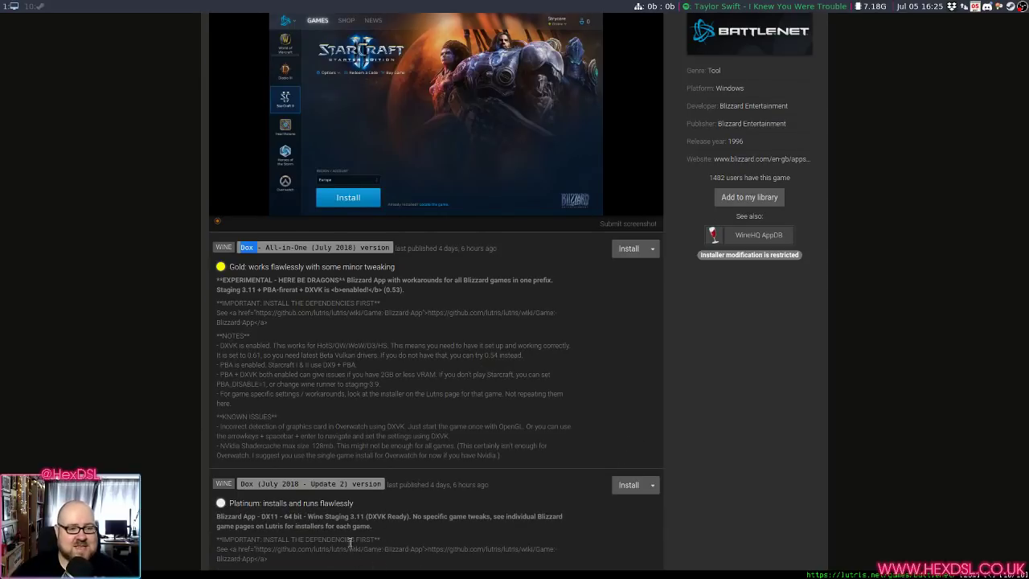
click(619, 373)
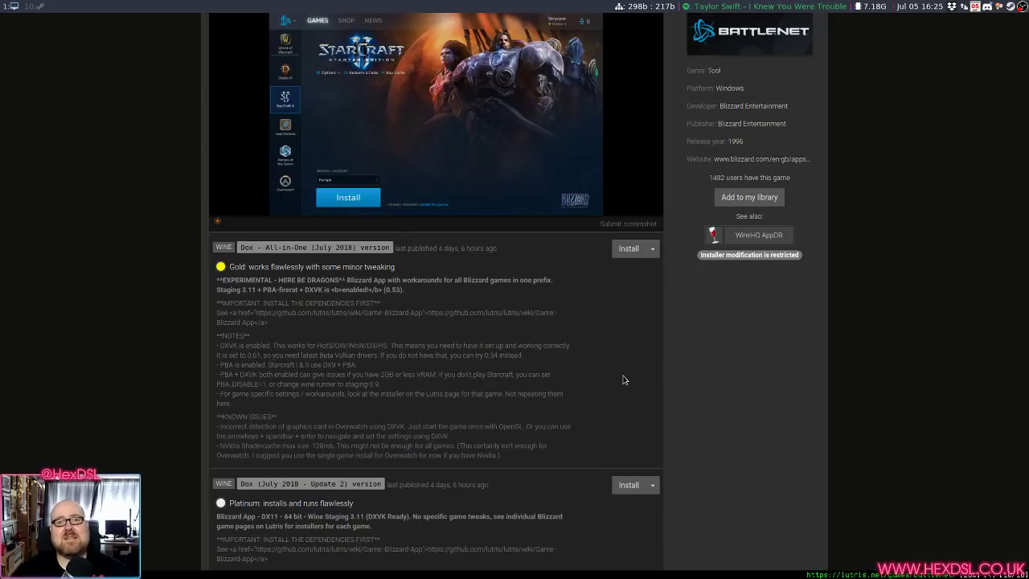
scroll(652, 434, up, 1)
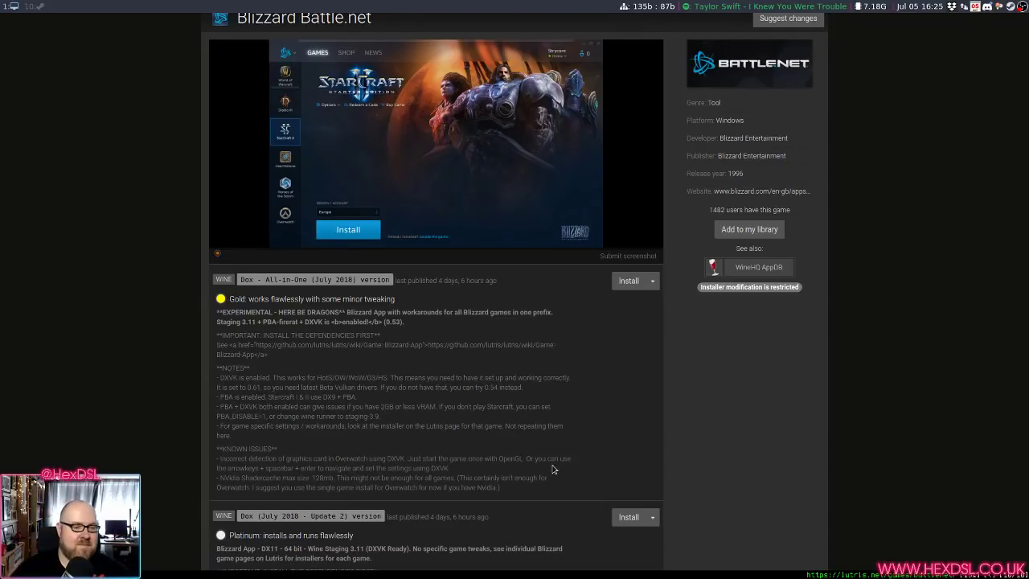
scroll(608, 494, down, 1)
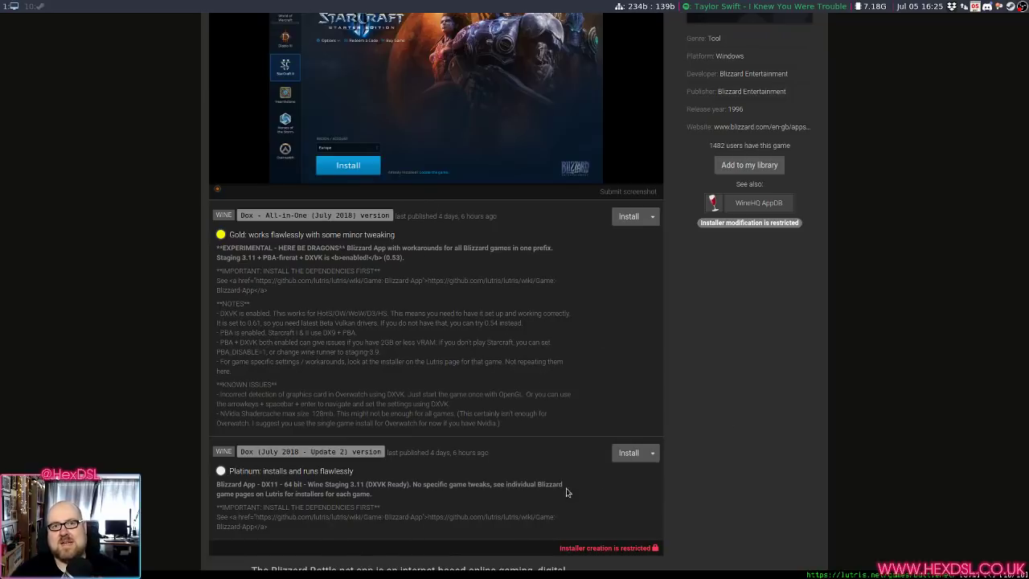
drag(625, 220, 558, 420)
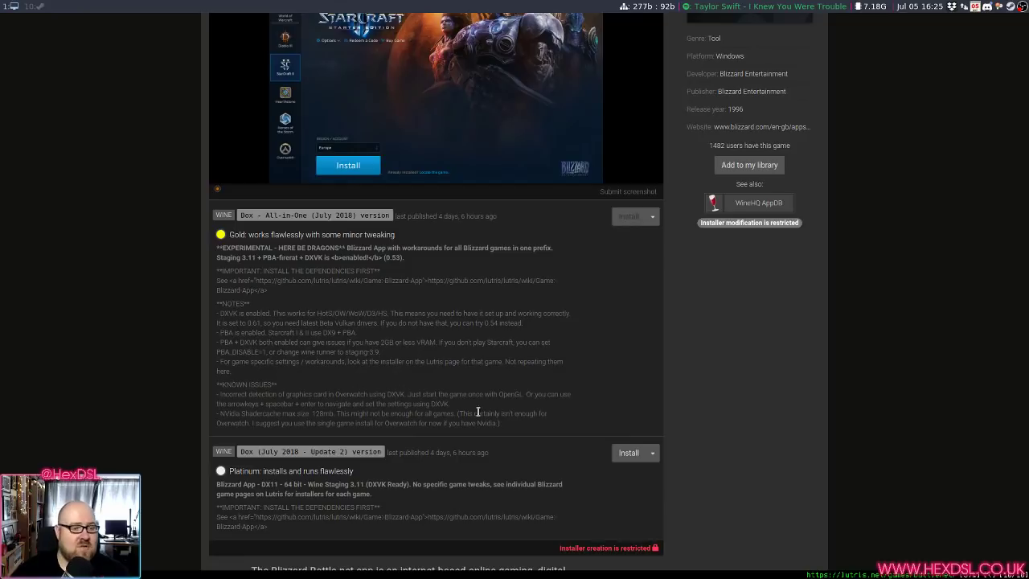
drag(488, 413, 225, 267)
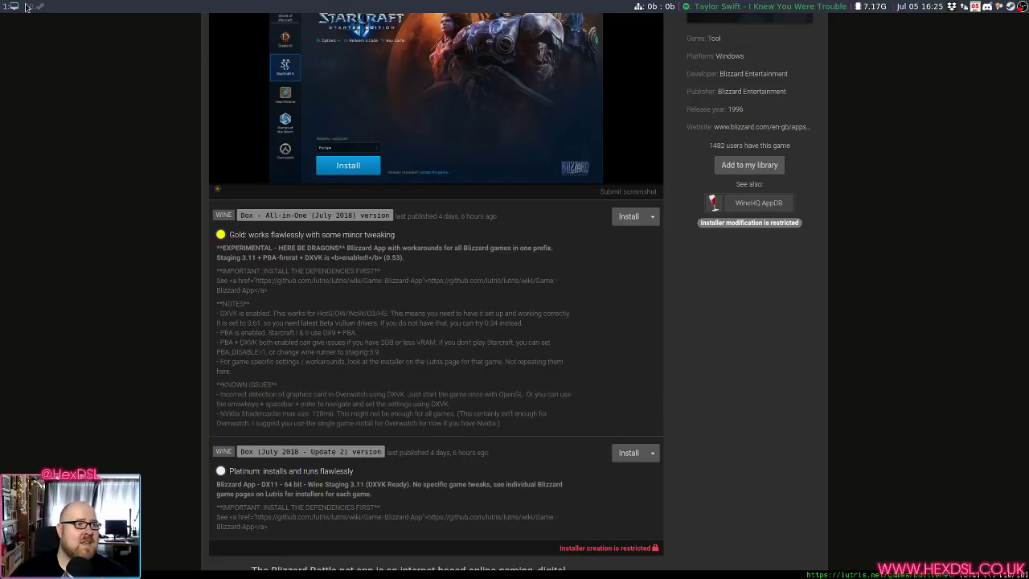
Step: Read the known issues and the DXVK and PBA notes of the All-in-One installer after a brief check of the Lutris client
key(alt+Tab)
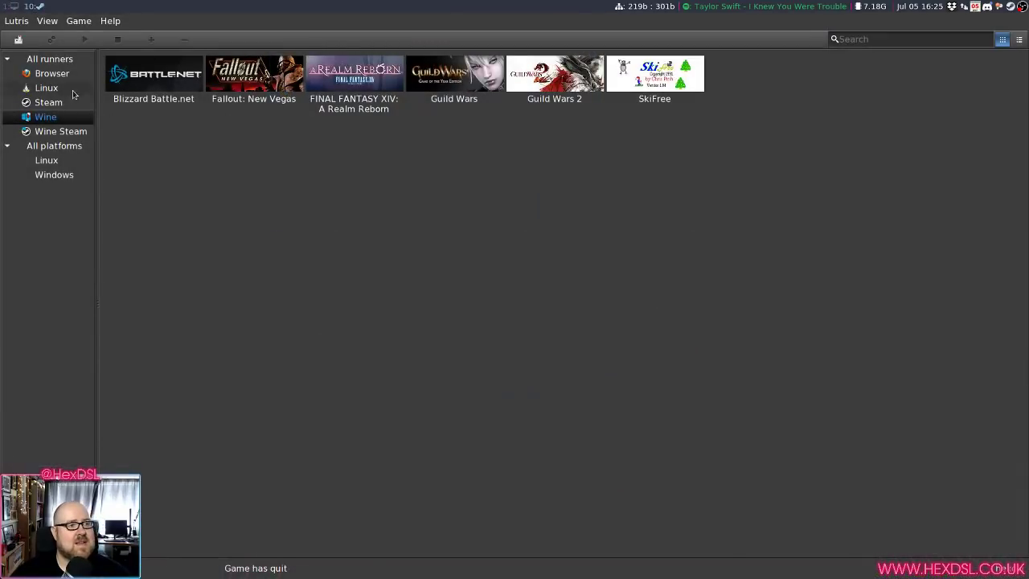
key(alt+Tab)
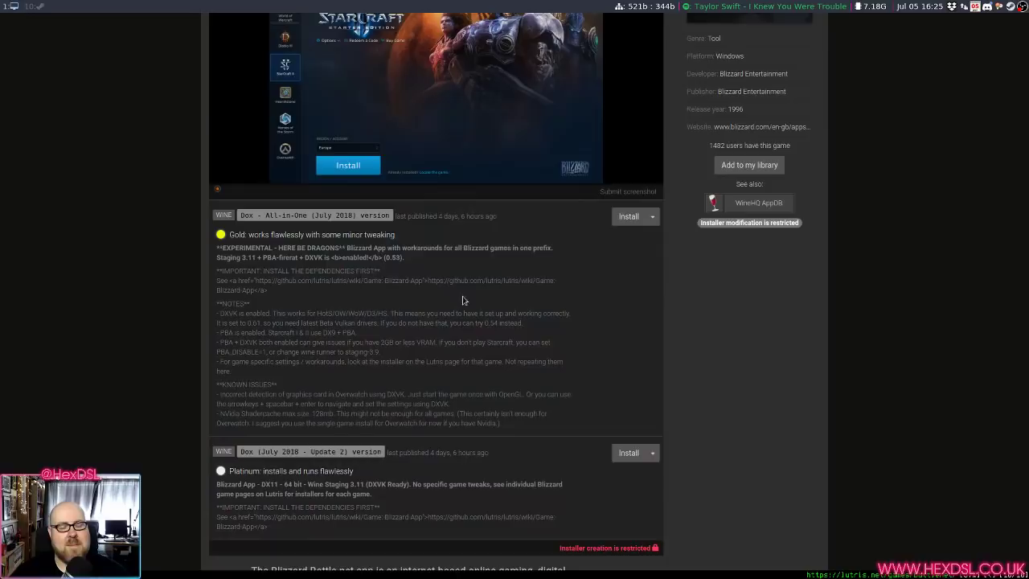
drag(504, 435, 210, 399)
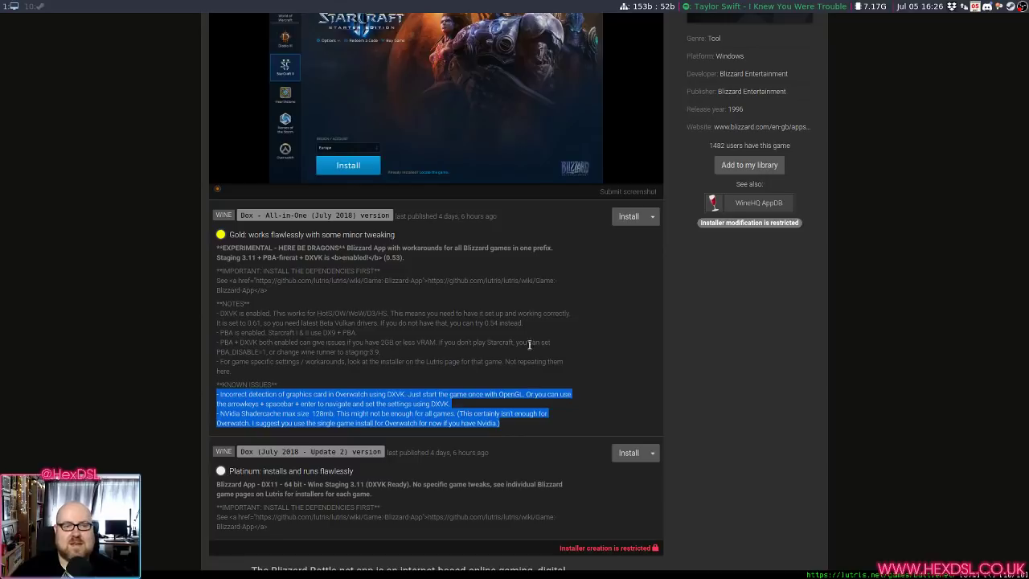
click(325, 413)
drag(268, 371, 200, 321)
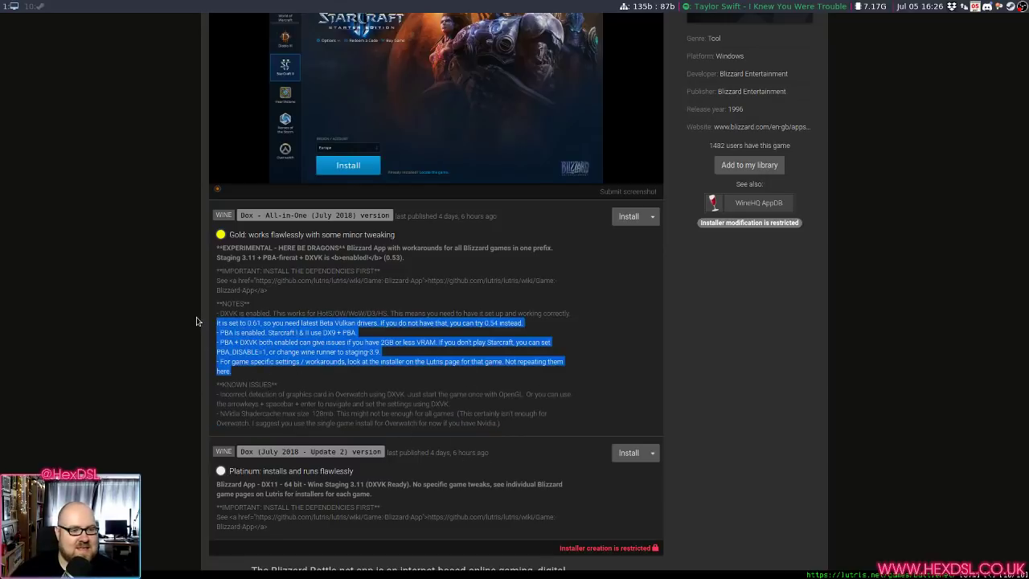
click(126, 171)
Step: Switch to the Lutris client and look over the actions available for the installed Blizzard Battle.net entry
key(alt+Tab)
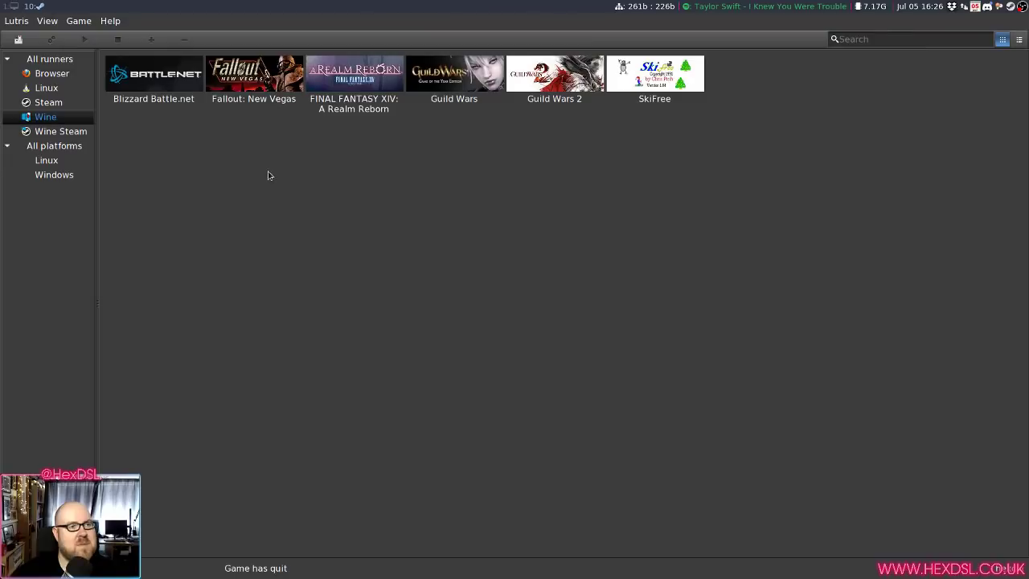
click(137, 72)
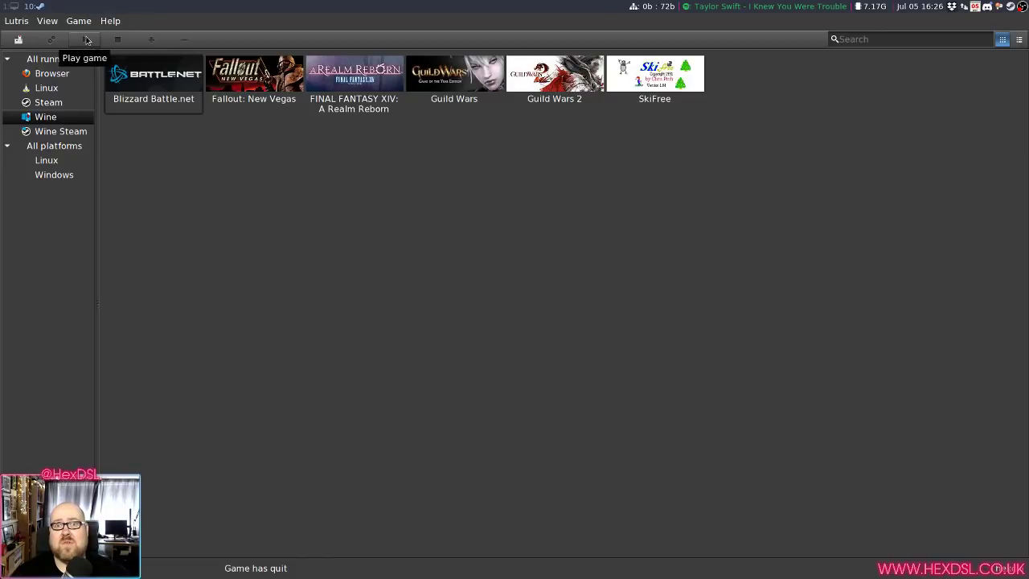
right_click(132, 69)
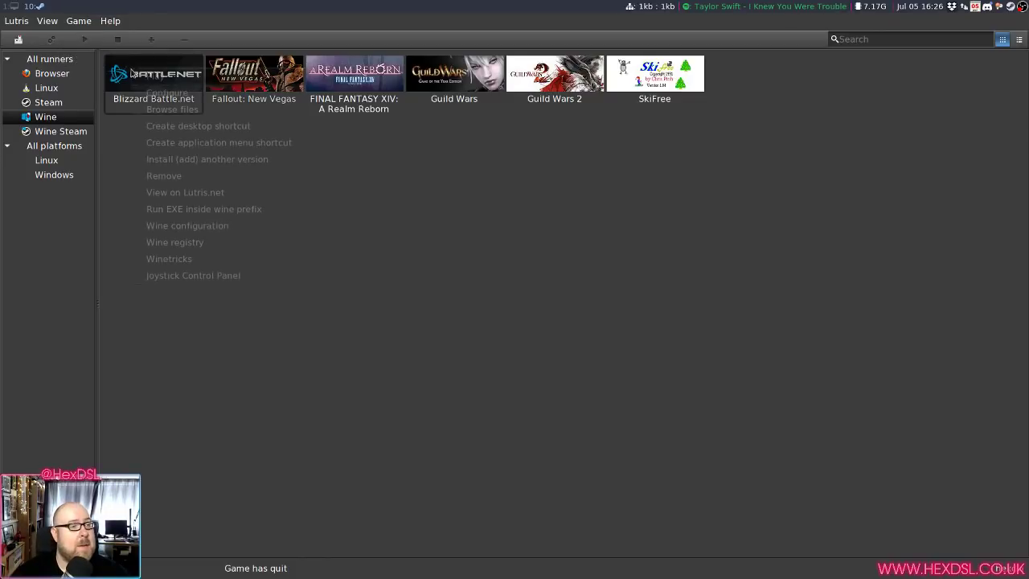
click(507, 241)
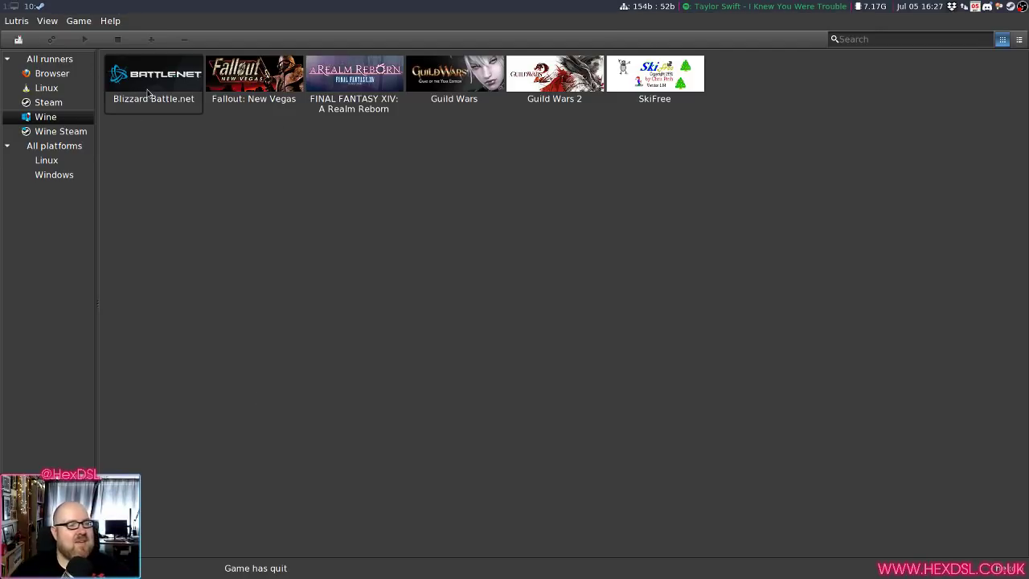
Step: In Blizzard Battle.net's runner configuration, set the Wine version to staging-3.11-x86_64 (default)
right_click(149, 85)
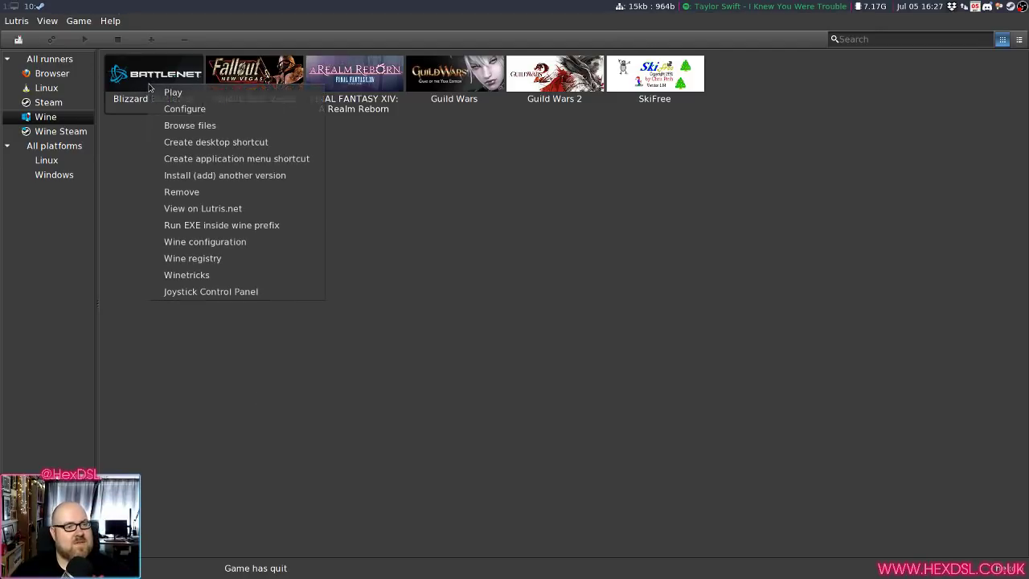
click(184, 110)
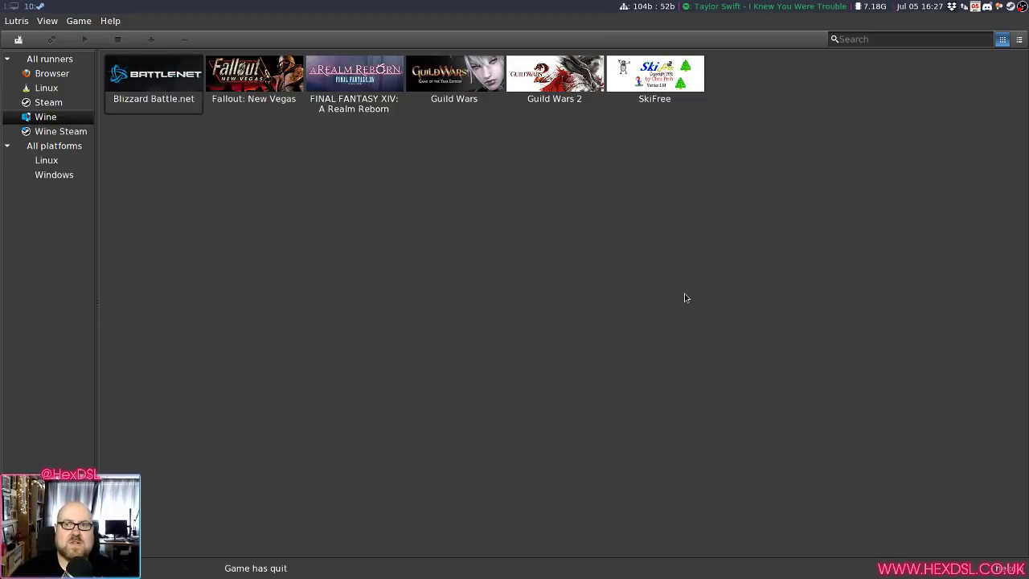
click(414, 165)
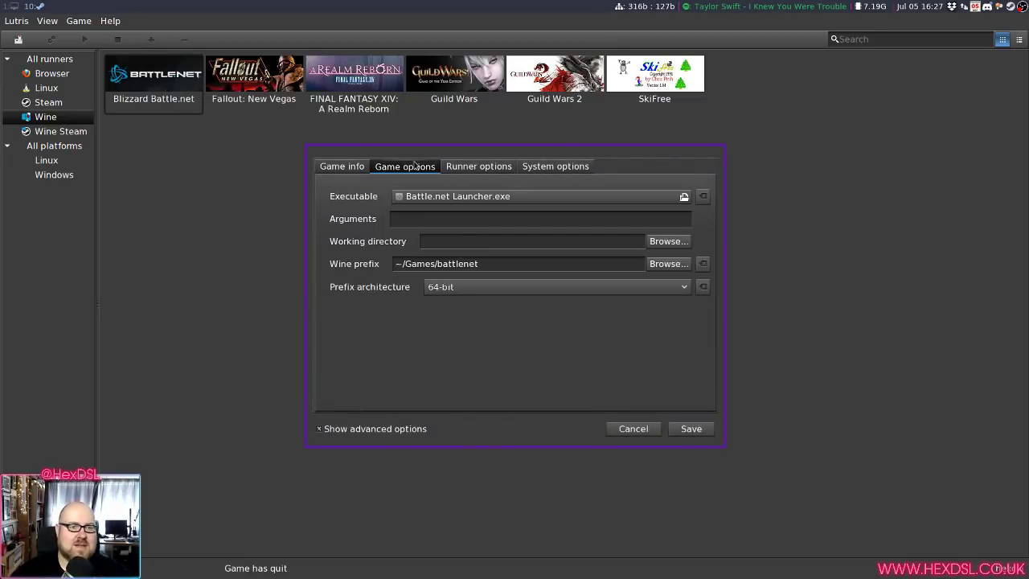
click(492, 169)
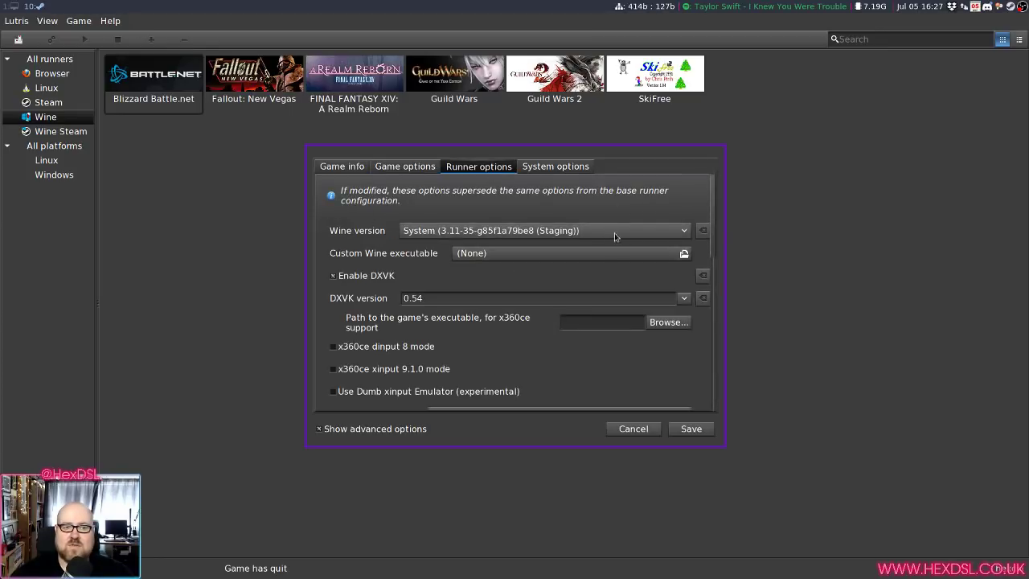
click(448, 235)
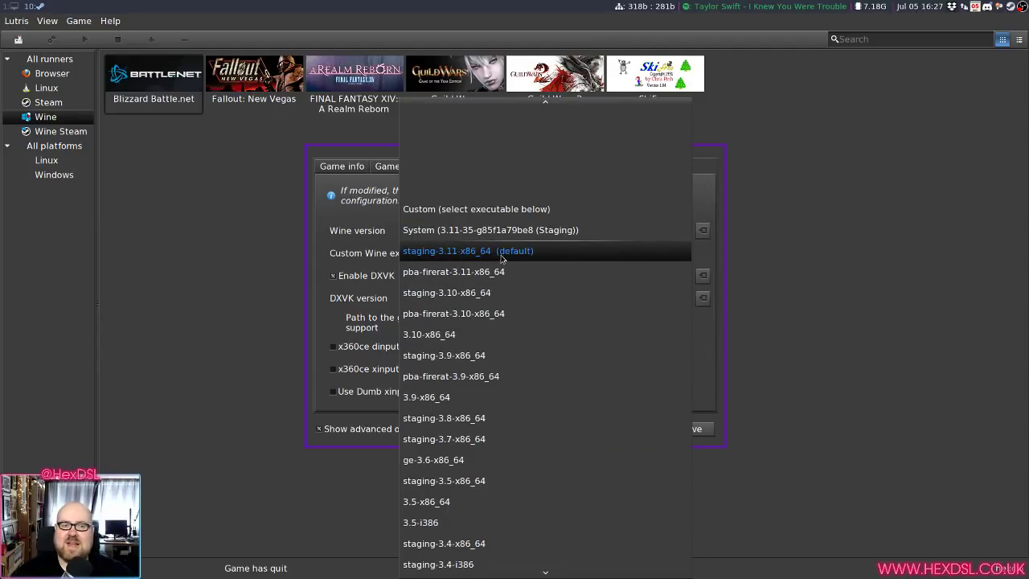
click(500, 254)
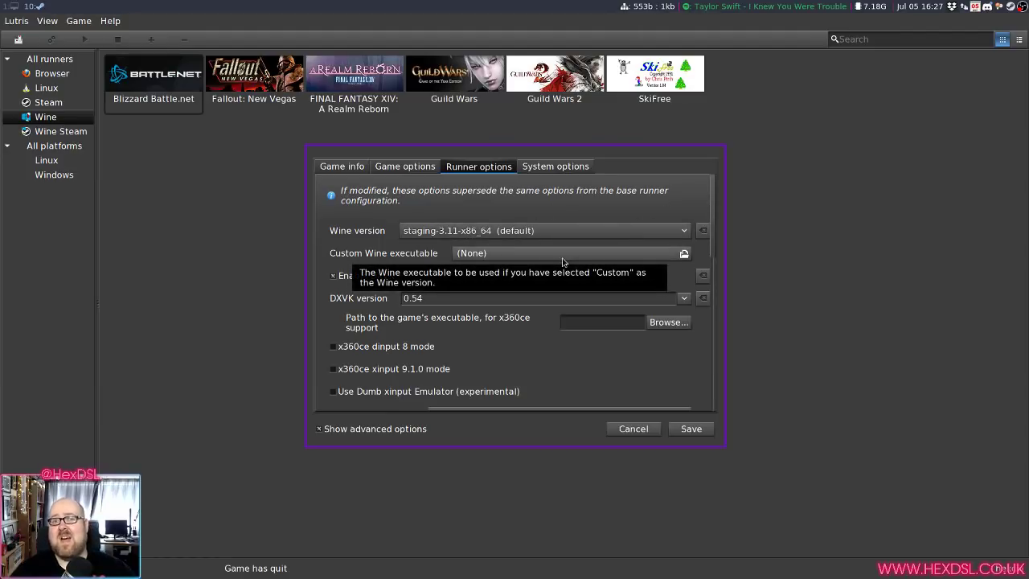
click(561, 230)
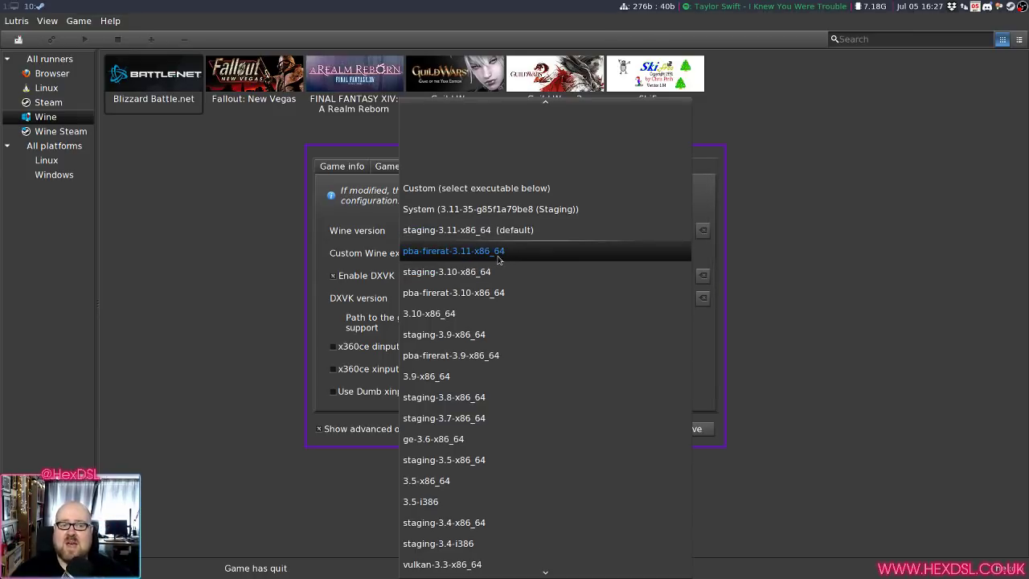
click(378, 233)
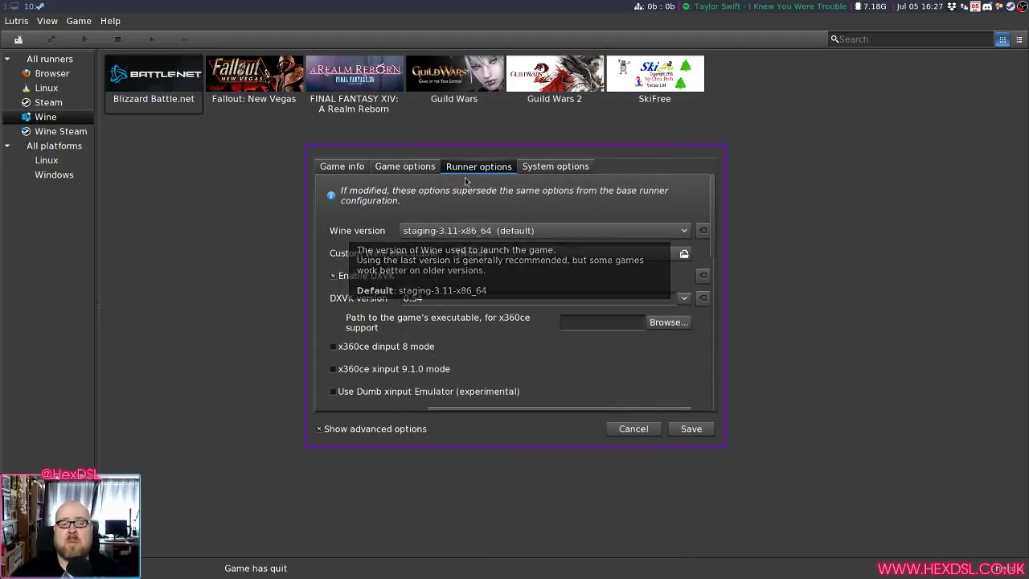
Step: Look through the available Wine versions, choose staging-3.11-x86_64 (default), and check the list of DXVK versions
click(596, 236)
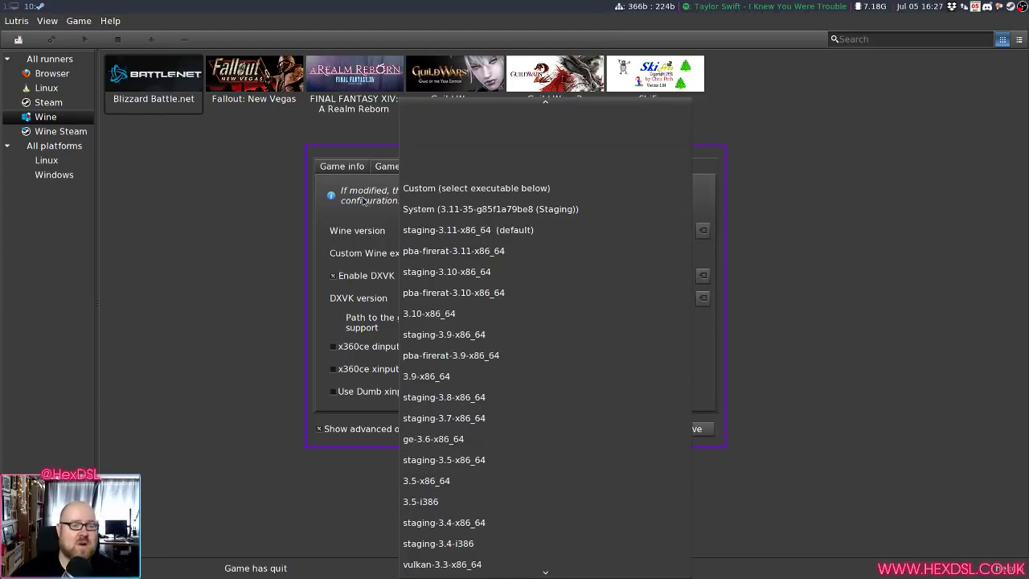
click(563, 230)
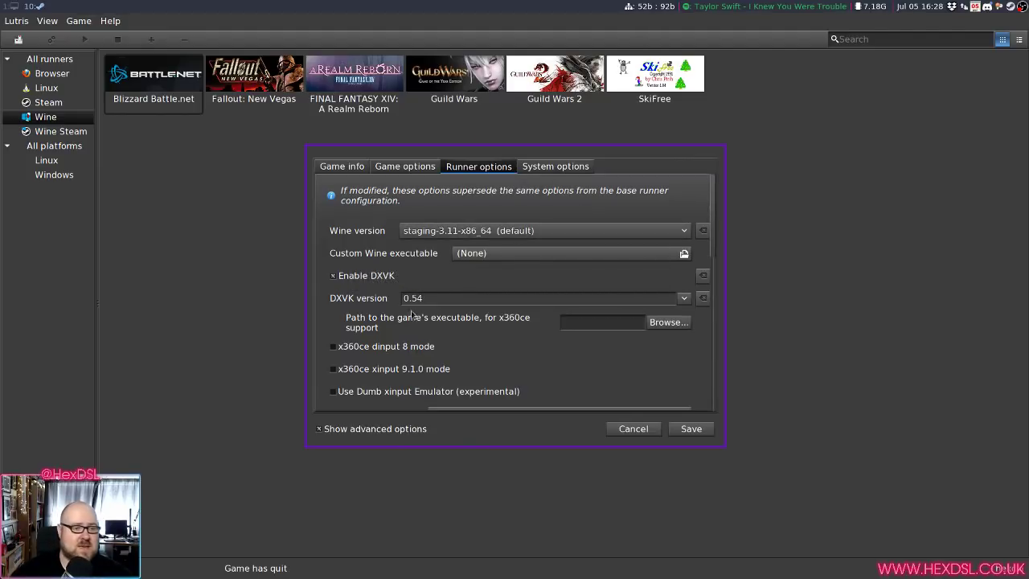
click(333, 276)
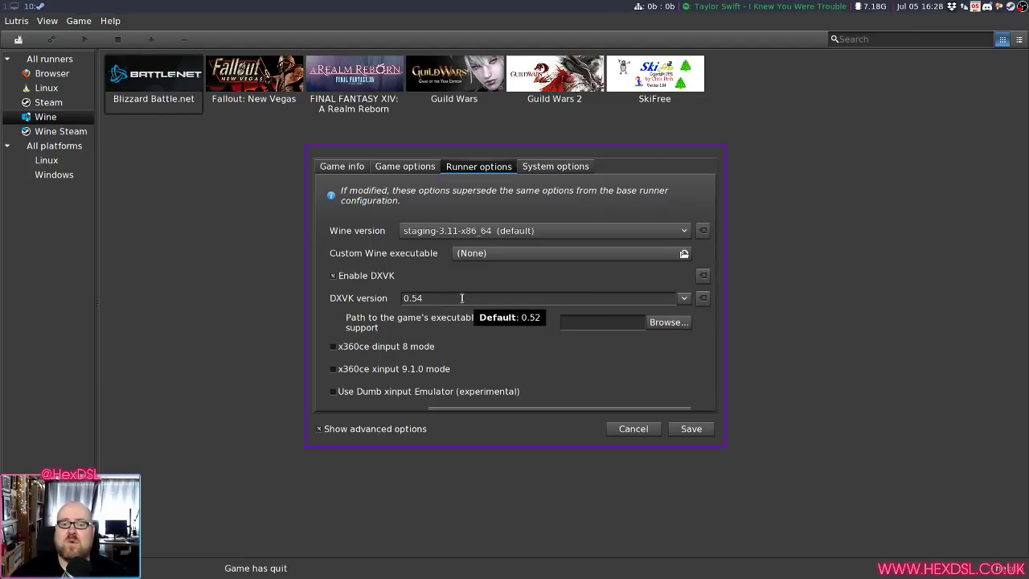
click(684, 298)
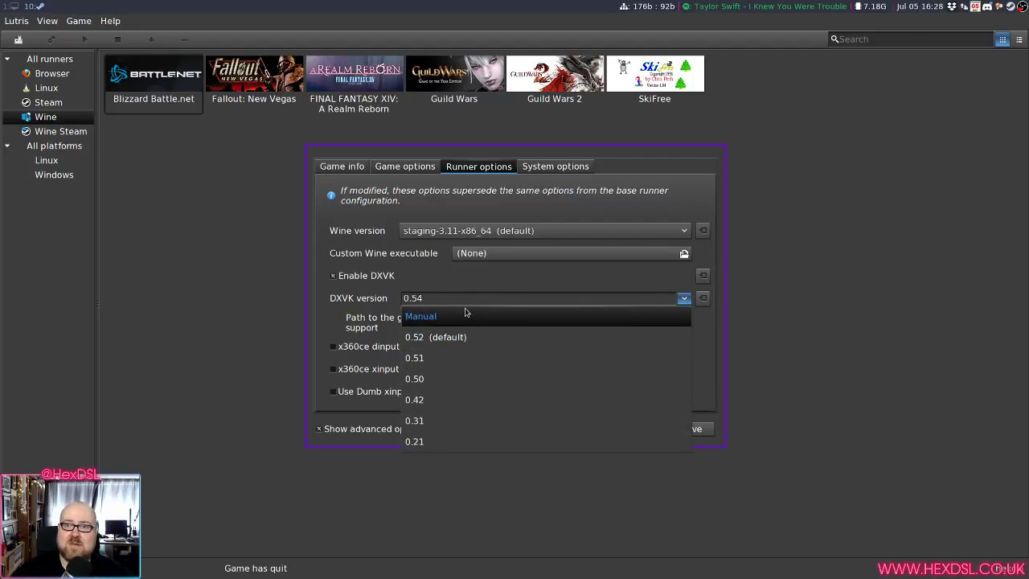
Step: Try entering the custom text asdf after the DXVK version and remove it again
click(426, 291)
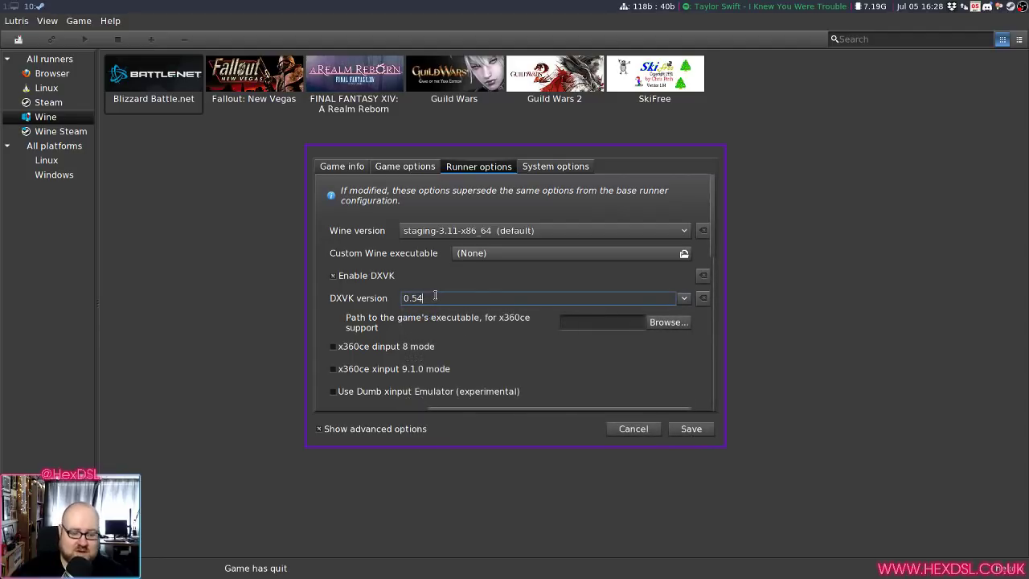
text(asdf)
key(BackSpace)
key(BackSpace)
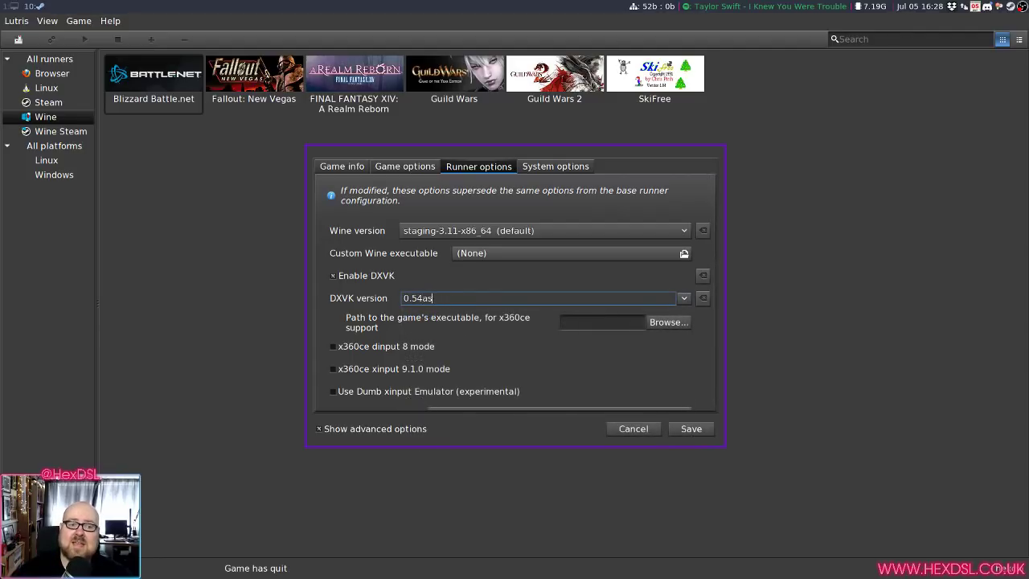
key(BackSpace)
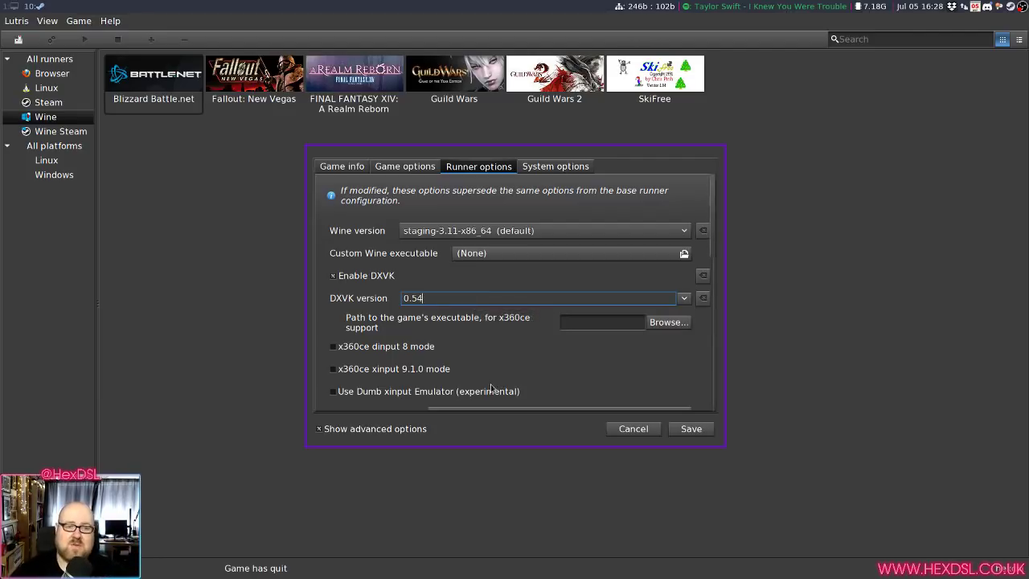
Step: Highlight the whole DXVK version value and review the preset DXVK versions once more
key(shift+Left)
key(shift+Left)
key(shift+Left)
key(shift+Left)
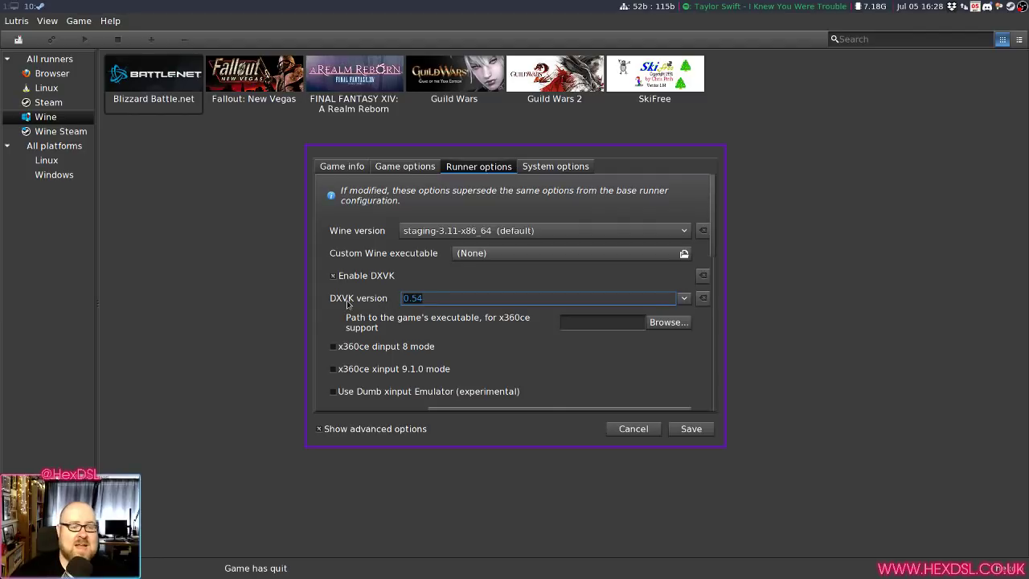
mouse_move(342, 310)
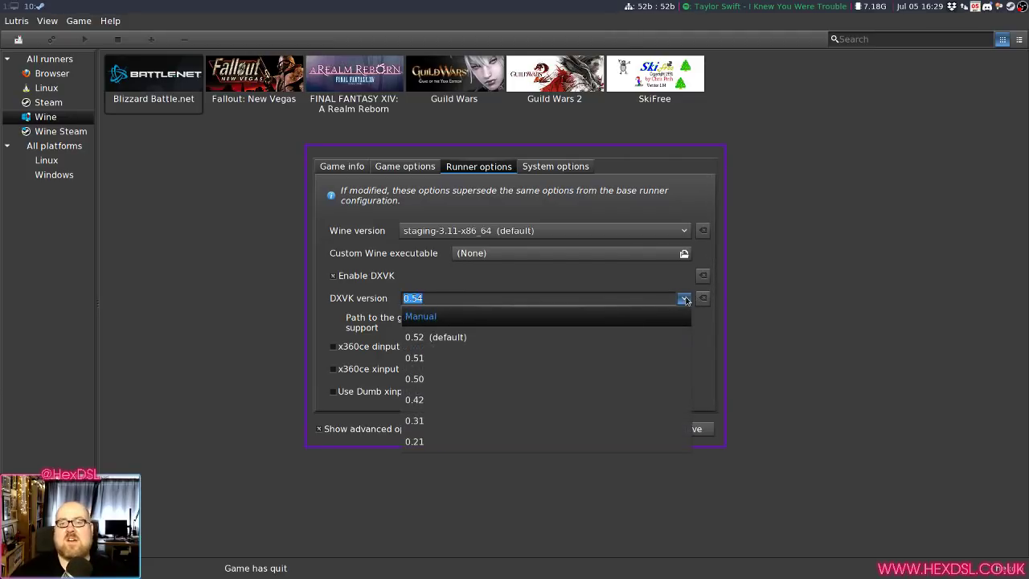
click(684, 298)
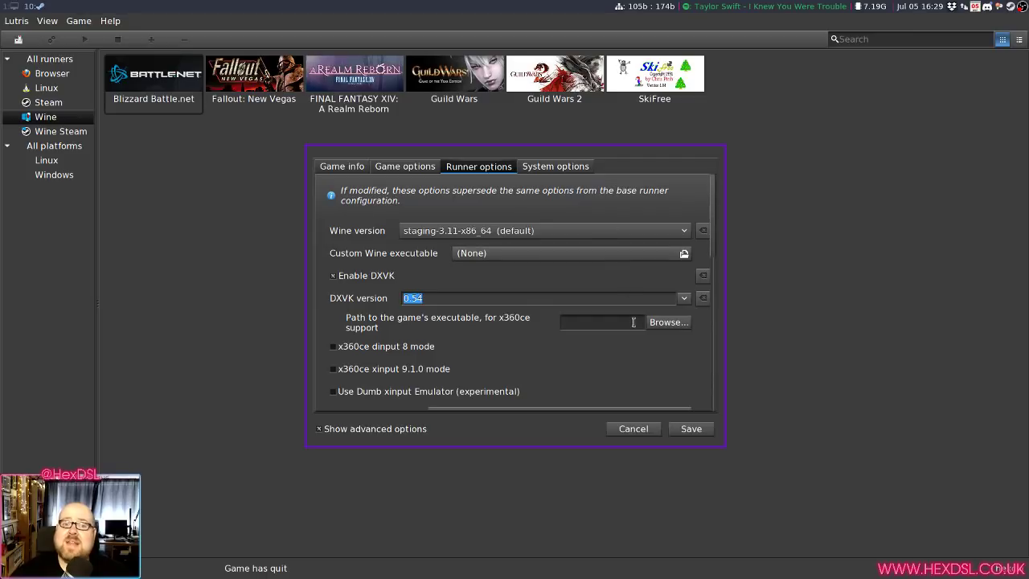
Step: Look over Blizzard Battle.net's system options from the main game folder down to the environment variables
click(565, 167)
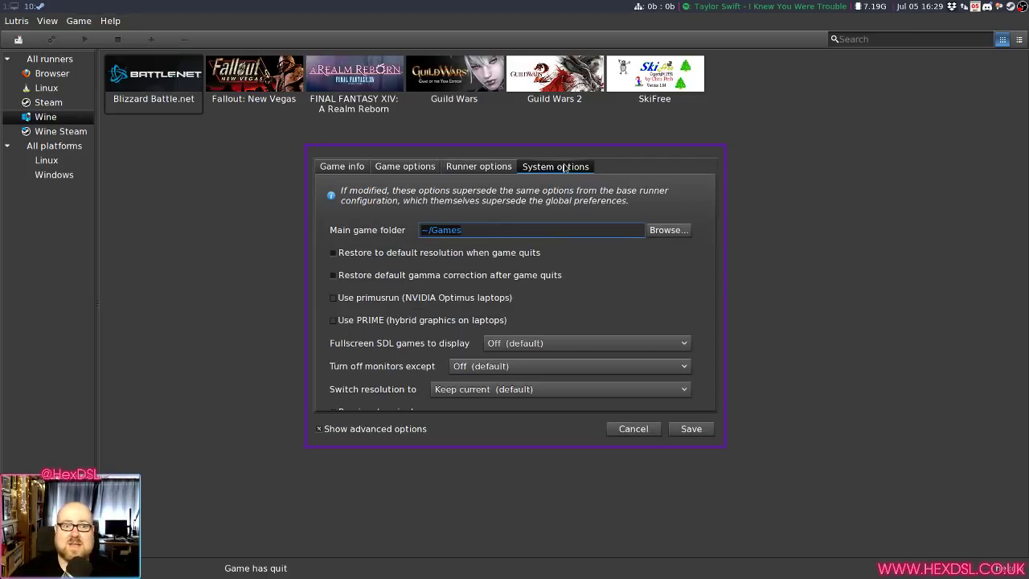
scroll(710, 211, down, 3)
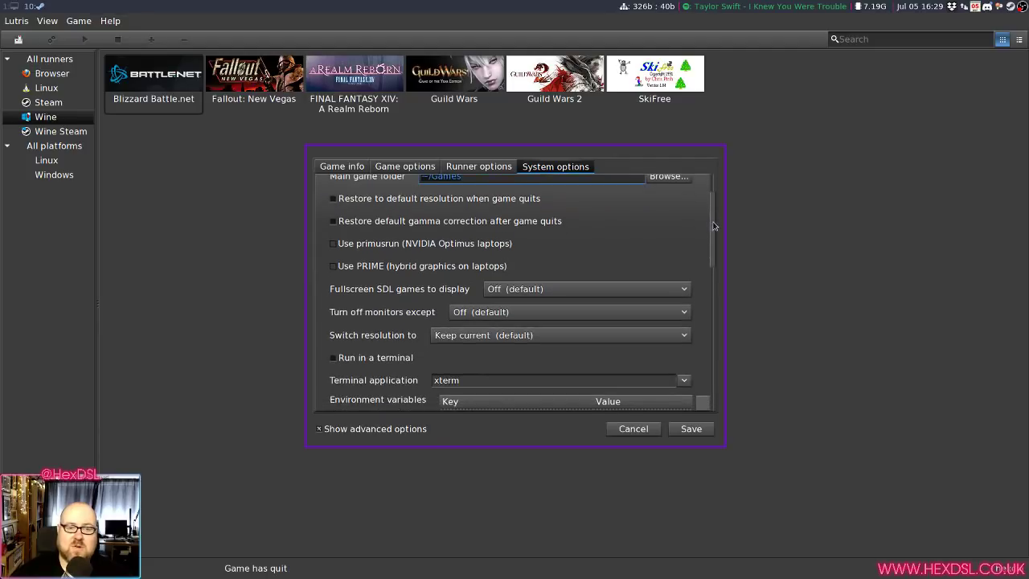
scroll(707, 213, up, 2)
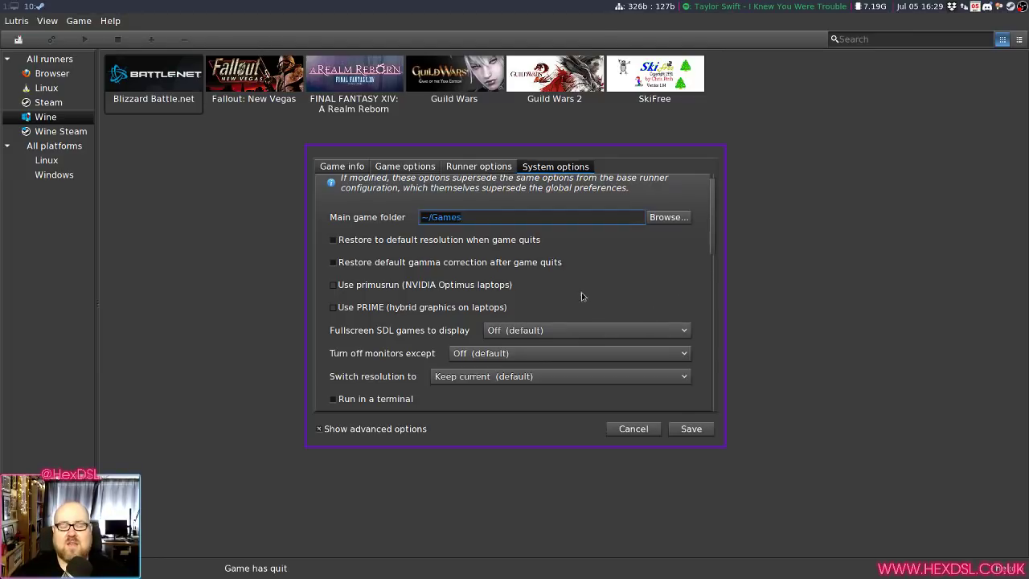
mouse_move(598, 331)
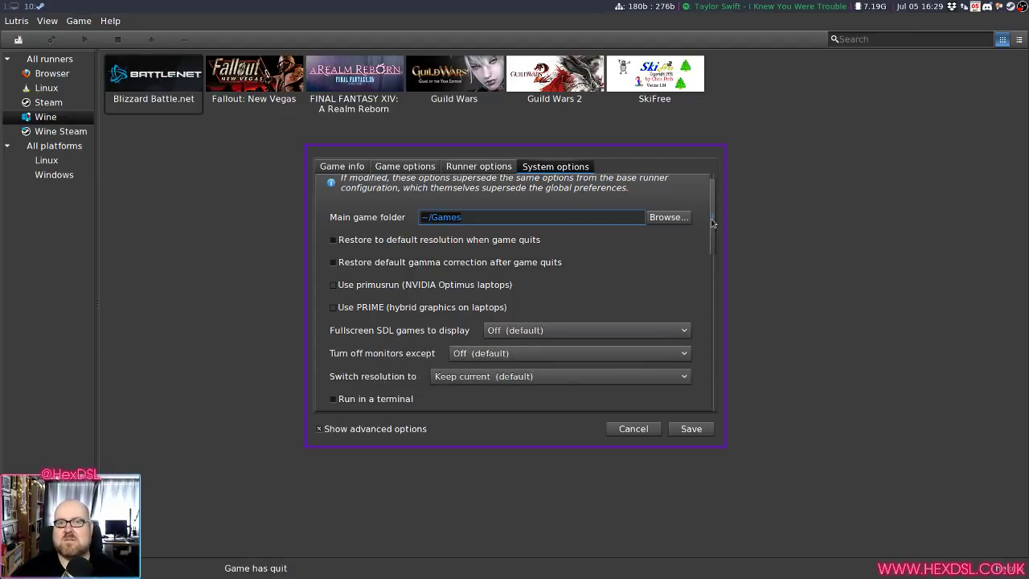
scroll(712, 223, down, 5)
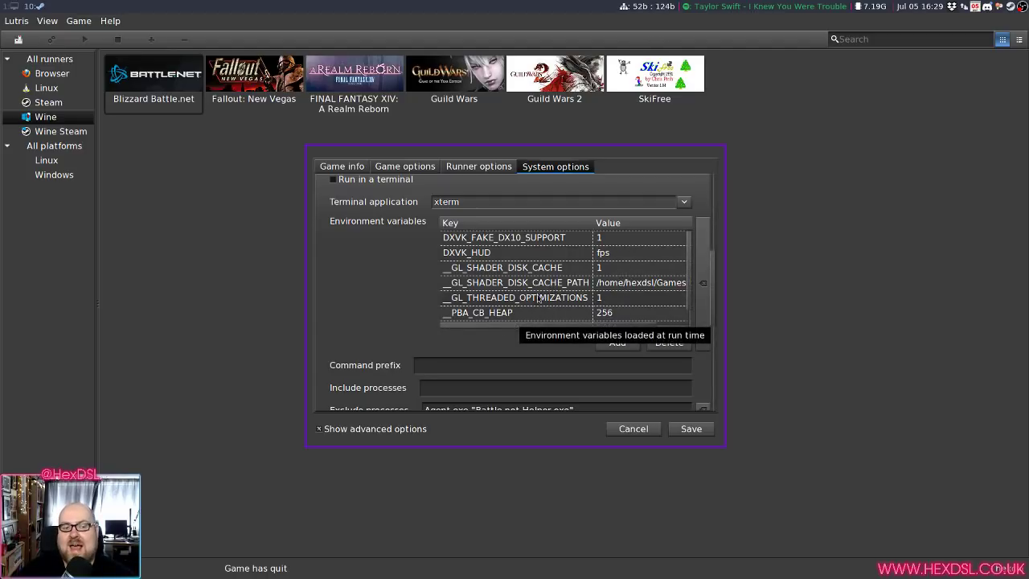
Step: Examine the environment variables, including the __GL_SHADER_DISK_CACHE_PATH value, and close the configuration without saving
click(651, 287)
click(648, 283)
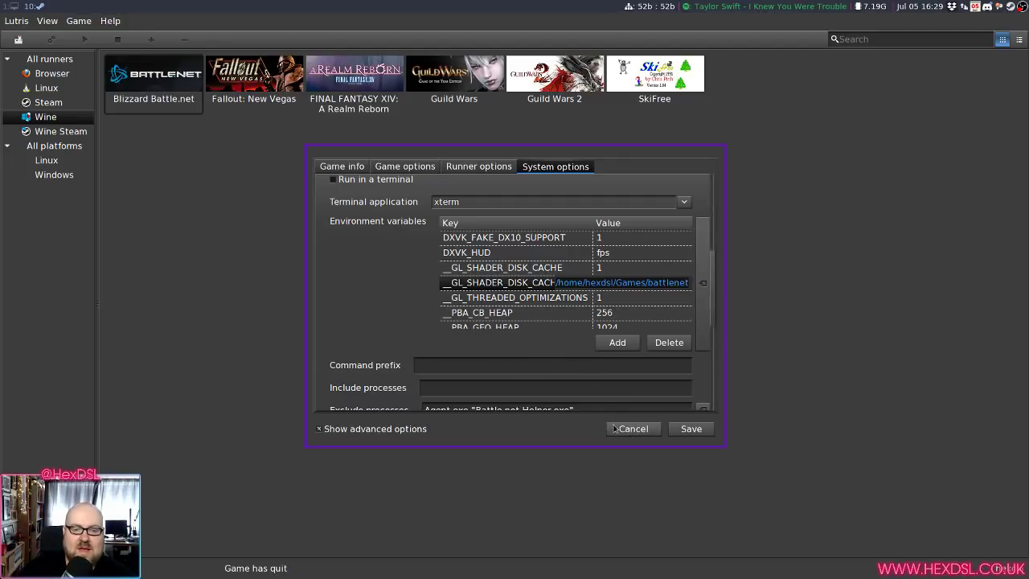
click(518, 284)
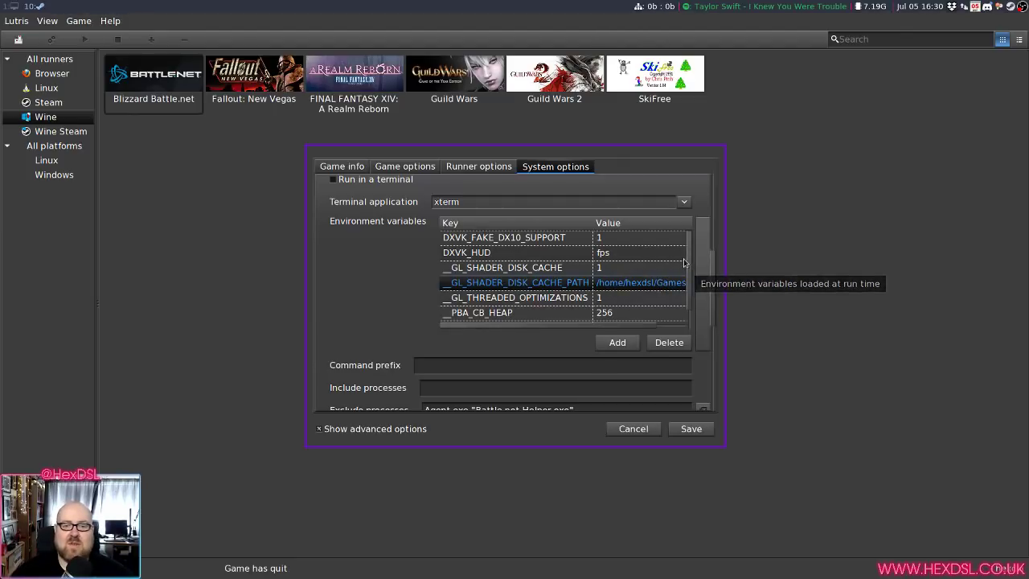
scroll(690, 306, down, 2)
scroll(691, 285, up, 2)
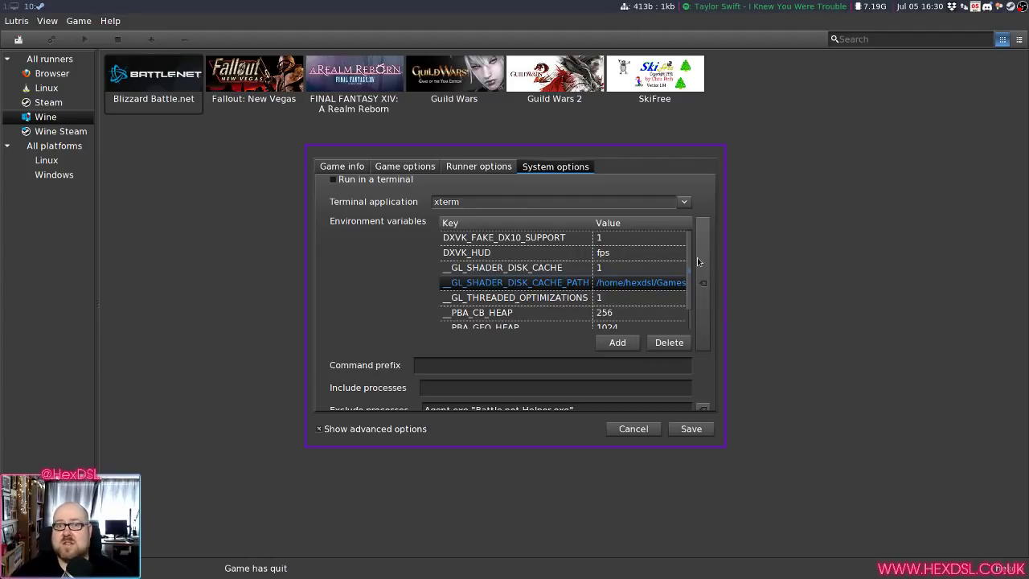
scroll(699, 269, down, 1)
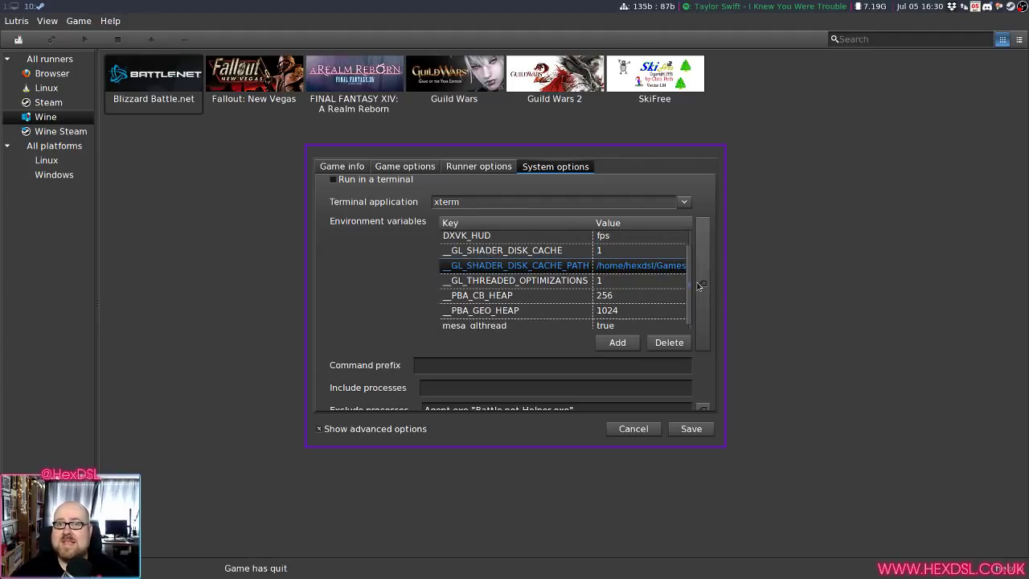
scroll(698, 283, down, 1)
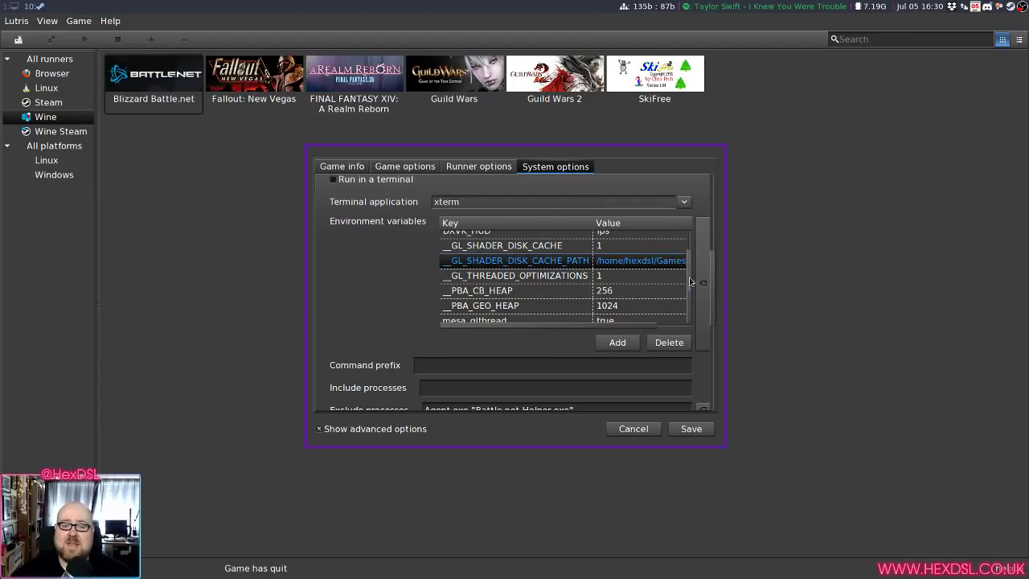
scroll(690, 281, up, 1)
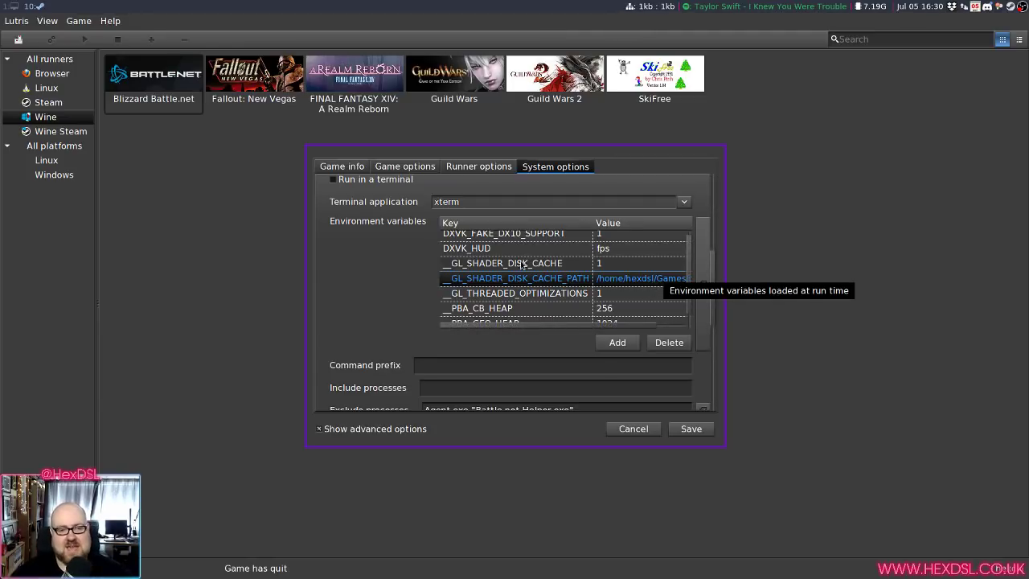
click(634, 429)
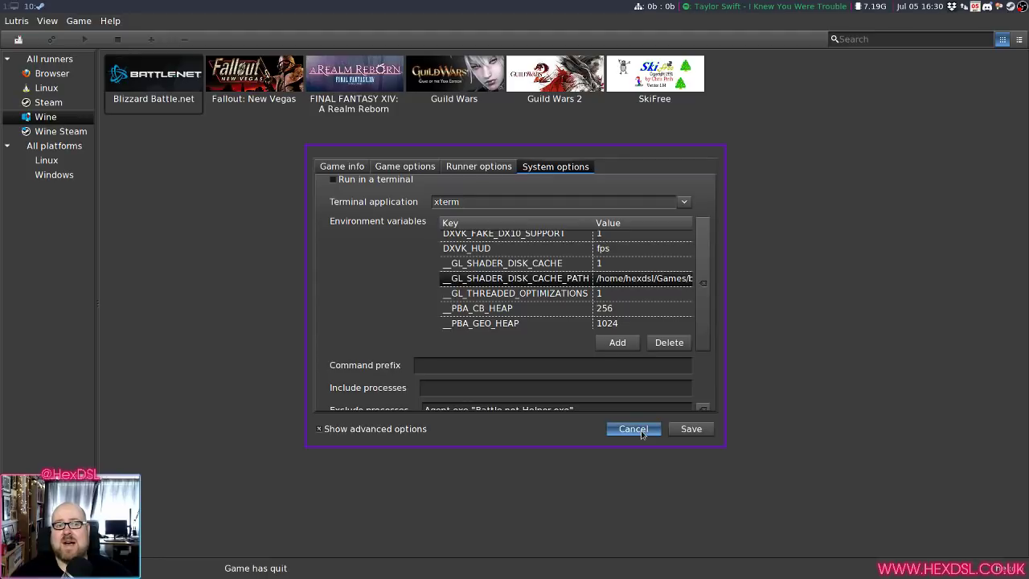
Step: Launch Blizzard Battle.net from Lutris and browse the launcher's game pages from Overwatch to World of Warcraft
click(84, 38)
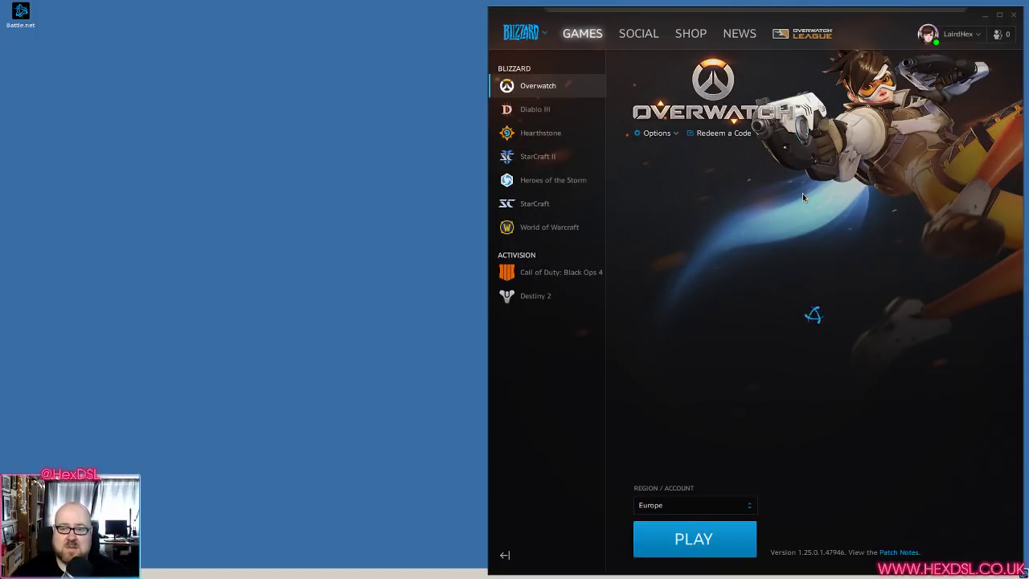
click(538, 111)
click(548, 87)
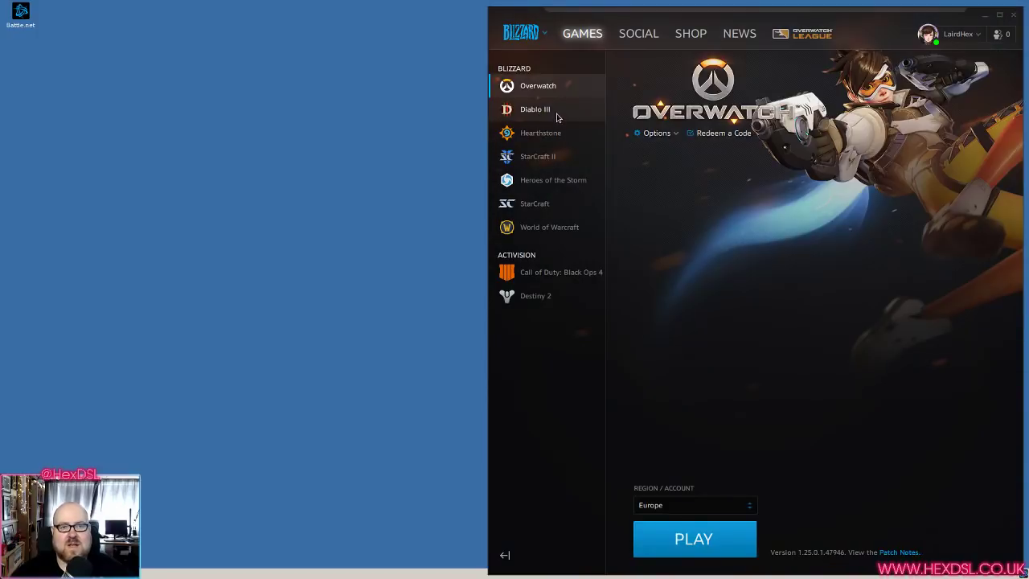
click(556, 114)
click(563, 144)
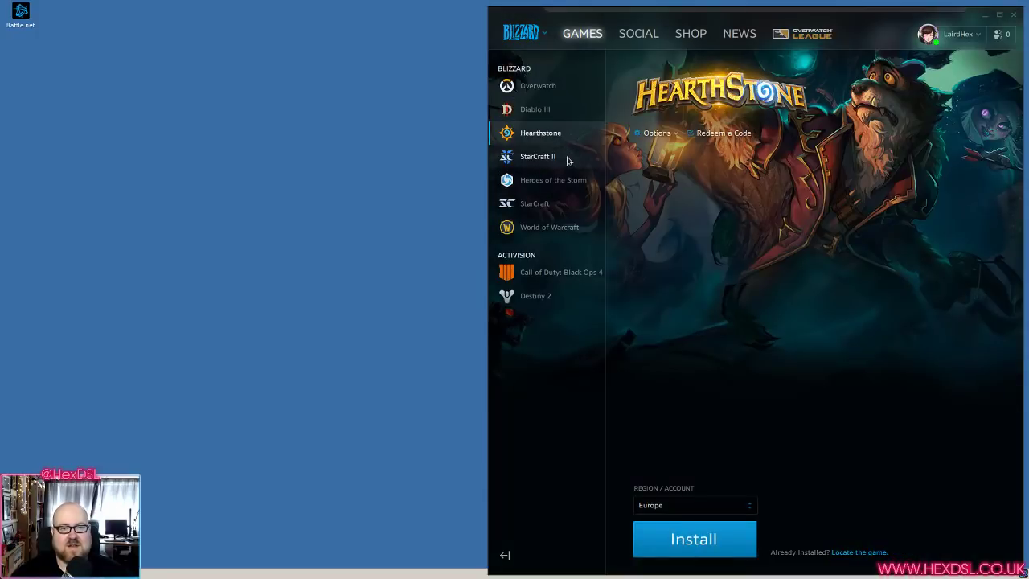
click(565, 157)
click(567, 180)
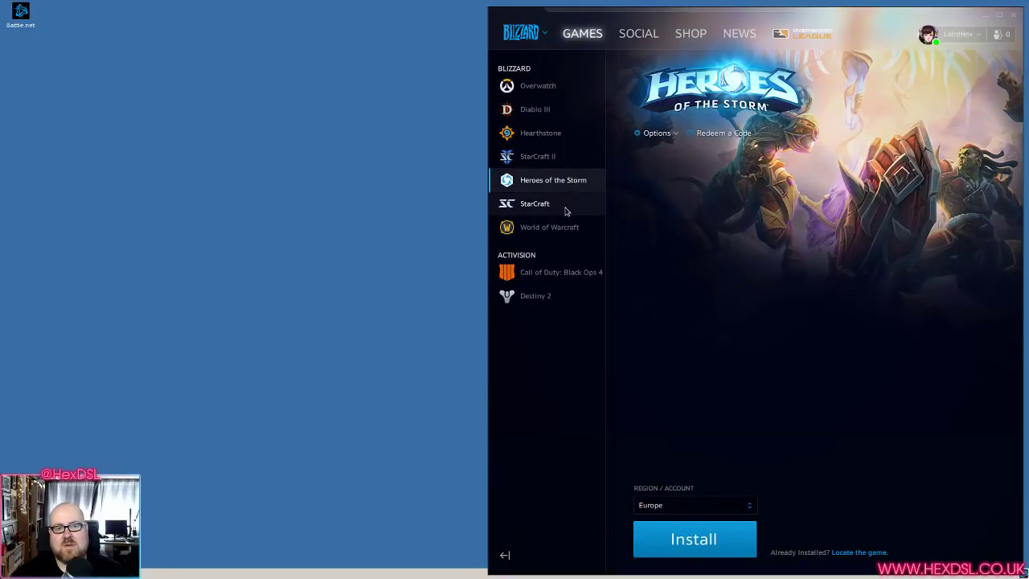
click(568, 208)
click(571, 228)
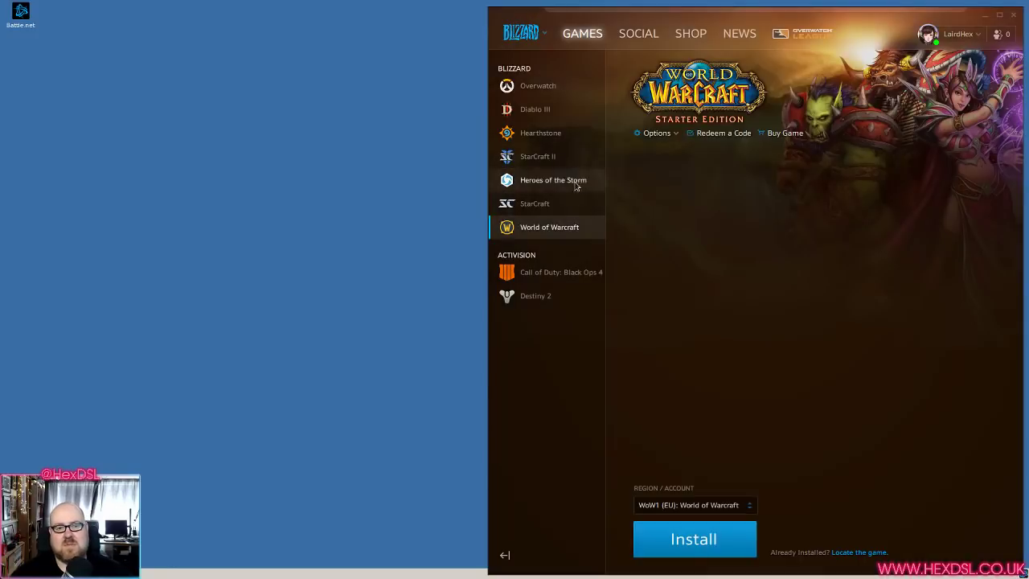
Step: Start Overwatch from the Battle.net launcher, and stop the running Blizzard Battle.net entry in the Lutris client
click(556, 87)
click(694, 554)
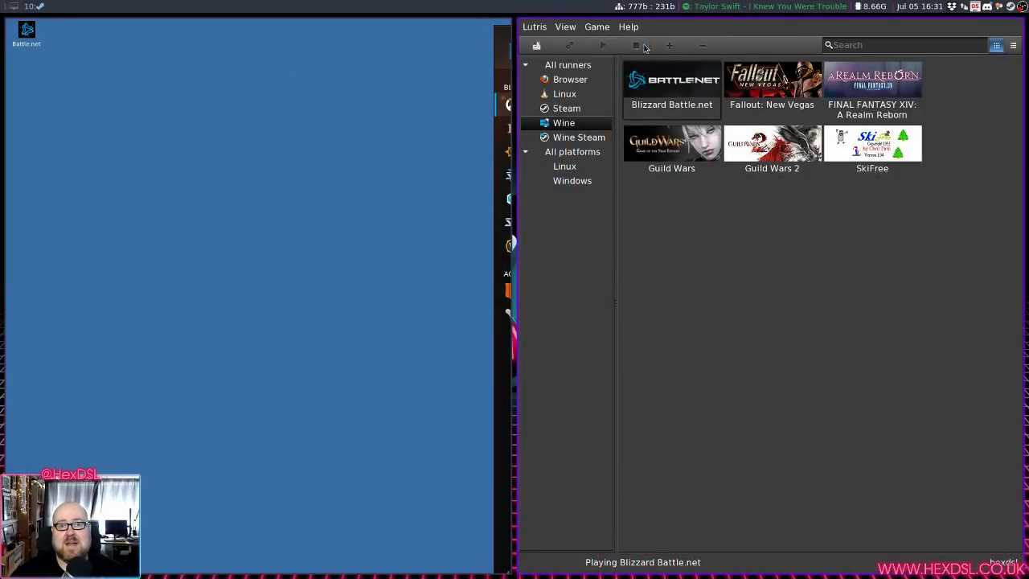
click(644, 46)
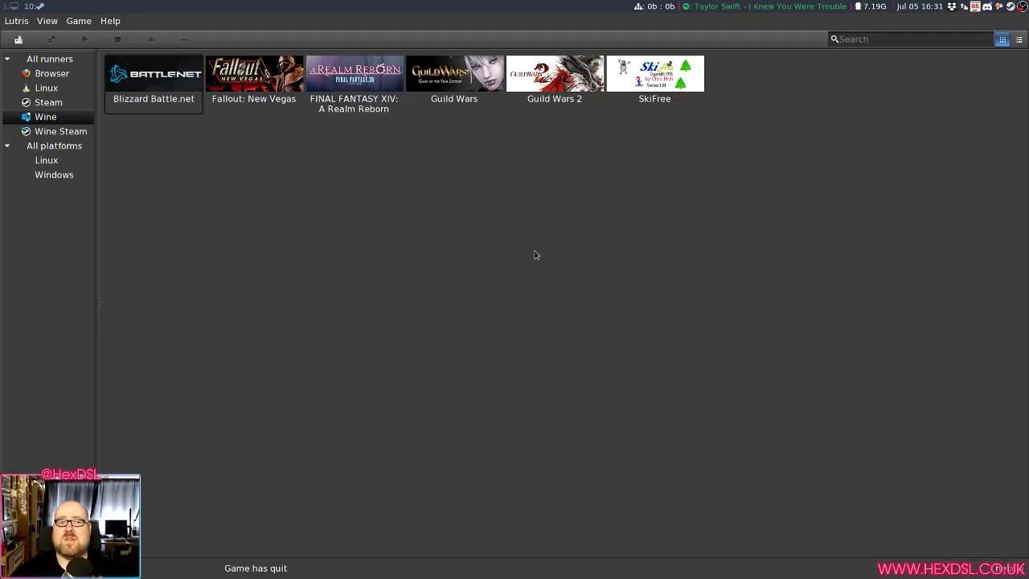
Step: Switch to the Lutris website in the browser and view the Blizzard Battle.net page from its heading
click(494, 285)
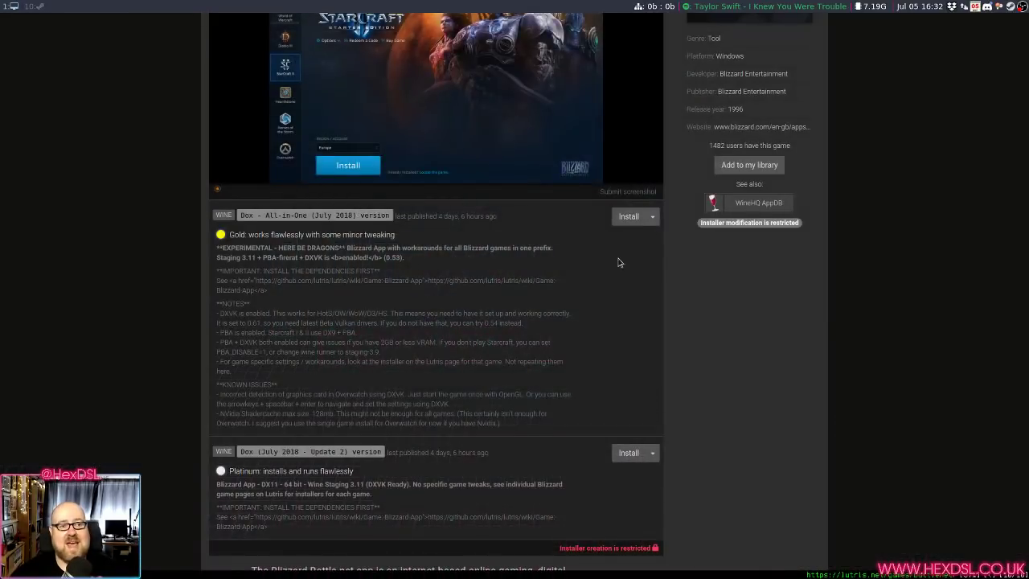
scroll(656, 301, up, 3)
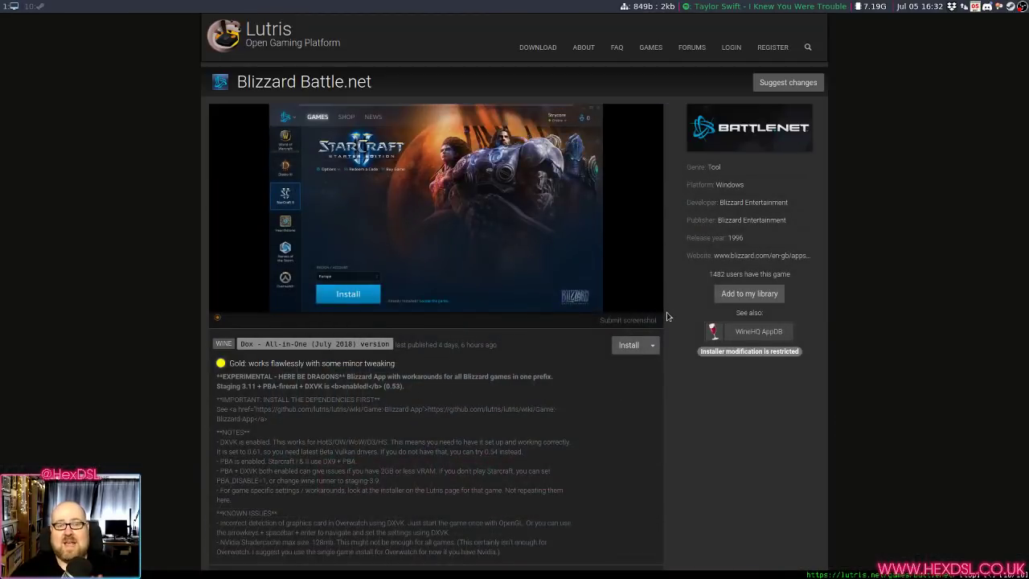